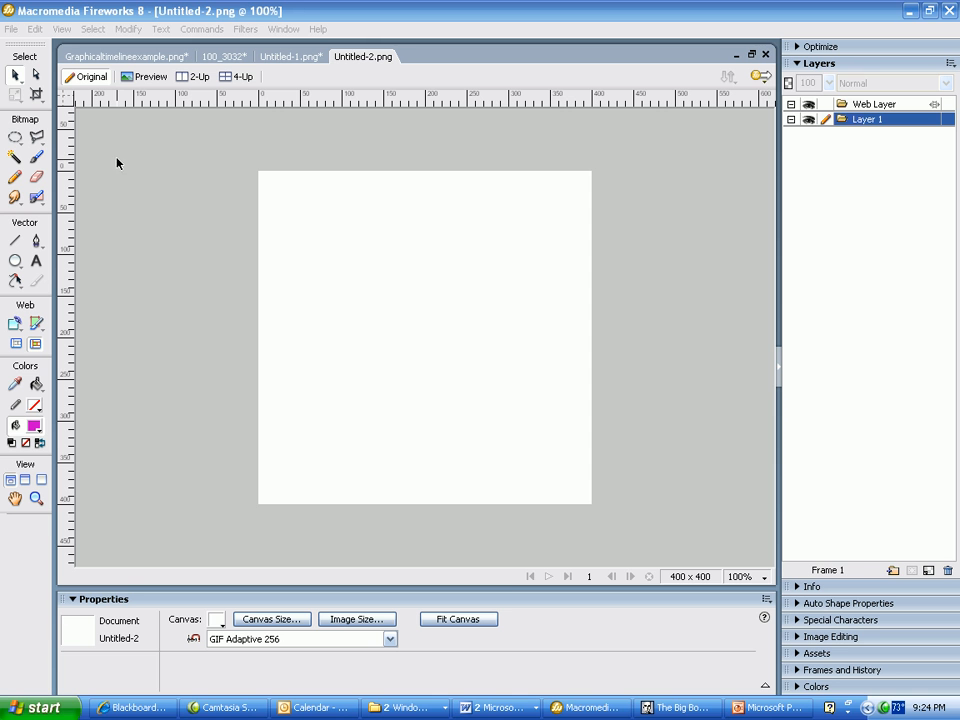
{"action": "left_click", "coordinate": [798, 67]}
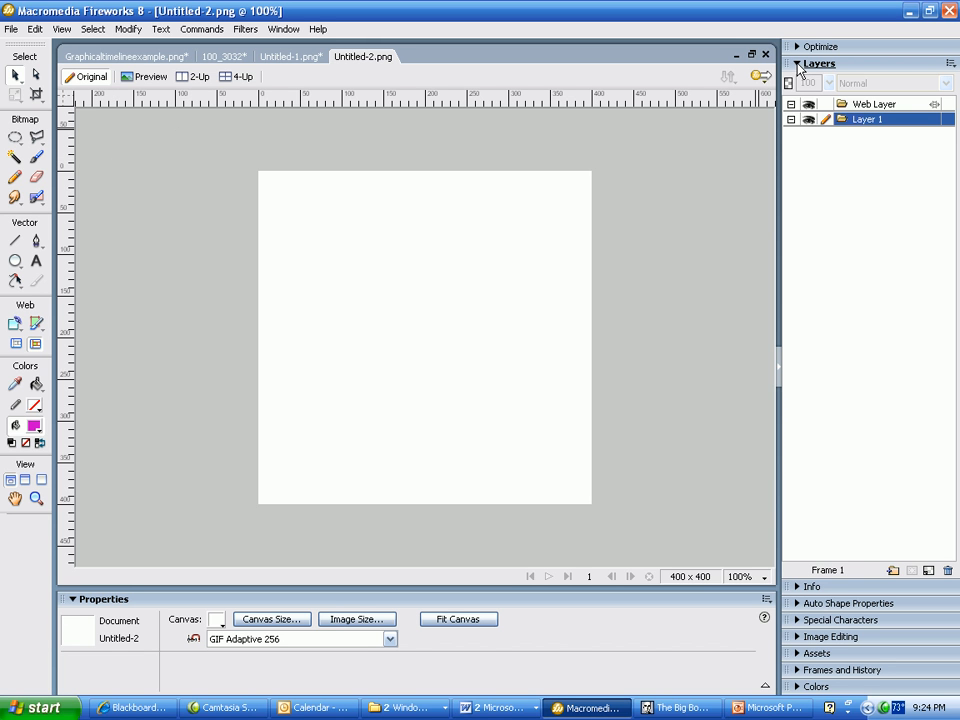
{"action": "left_click", "coordinate": [799, 66]}
{"action": "left_click", "coordinate": [799, 66]}
Step: Draw a magenta ellipse about 52 by 77 pixels and move it to about X 85, Y 118
{"action": "left_click", "coordinate": [15, 261]}
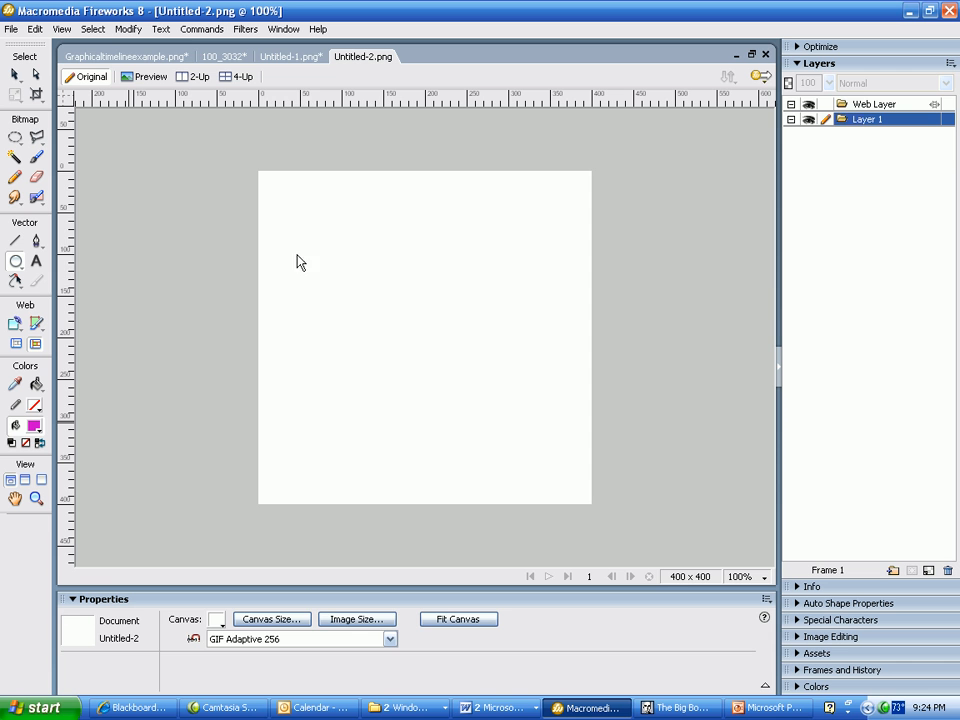
{"action": "left_click_drag", "start_coordinate": [285, 221], "coordinate": [328, 284]}
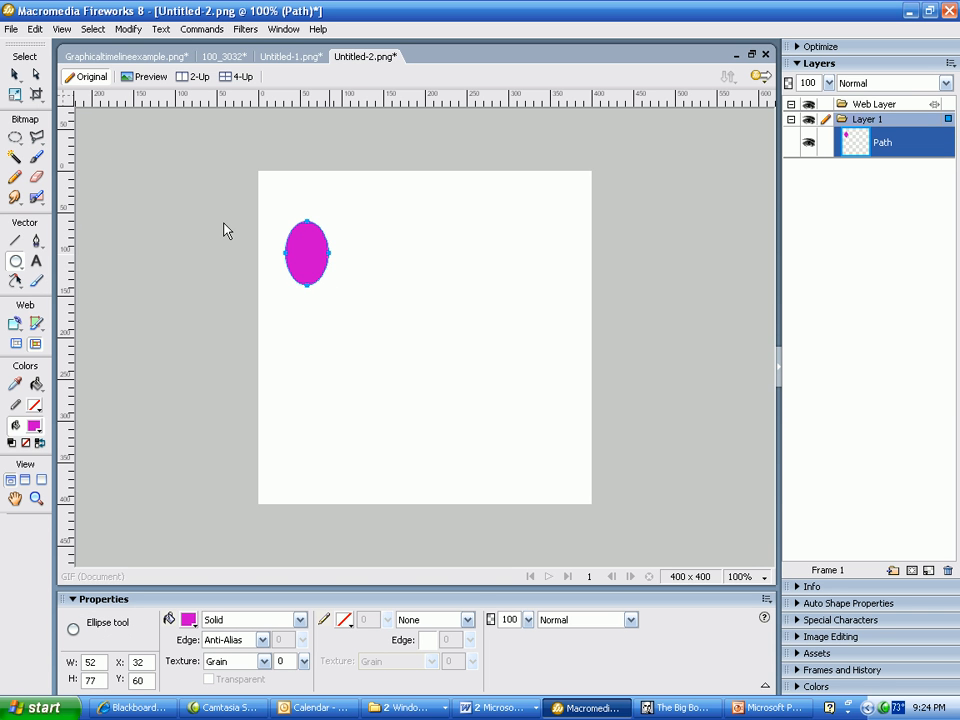
{"action": "left_click", "coordinate": [15, 74]}
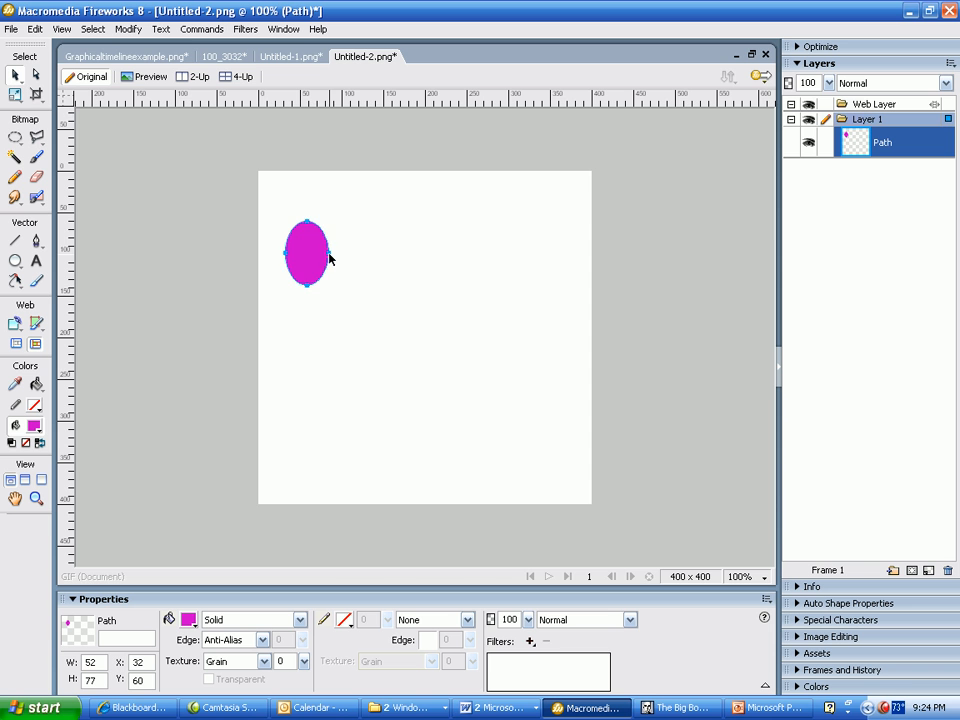
{"action": "left_click_drag", "start_coordinate": [329, 258], "coordinate": [351, 335]}
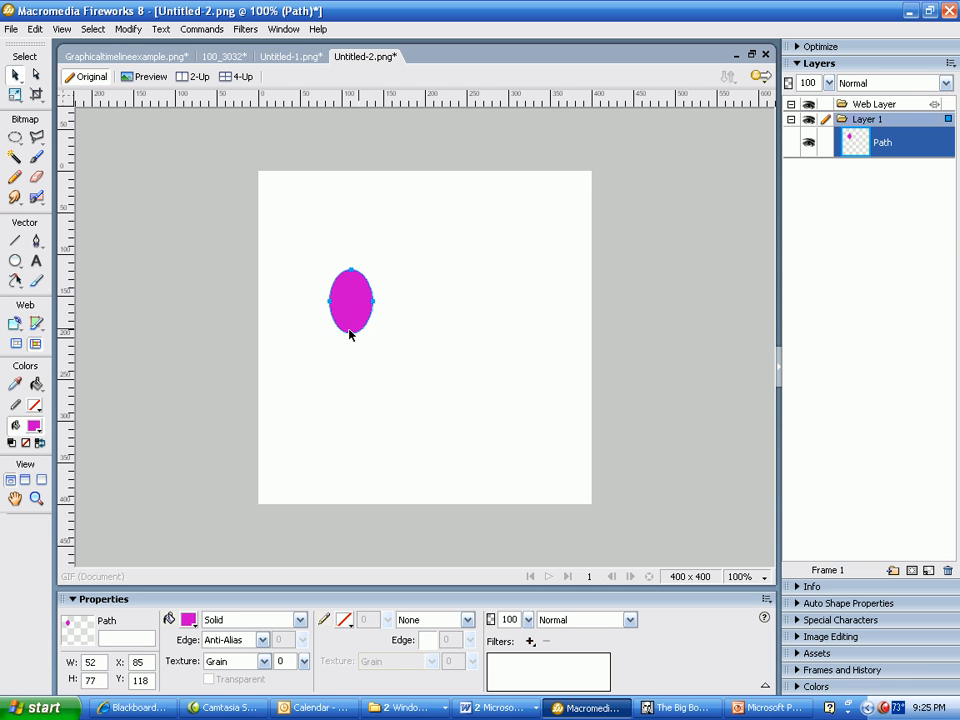
{"action": "left_click", "coordinate": [302, 419]}
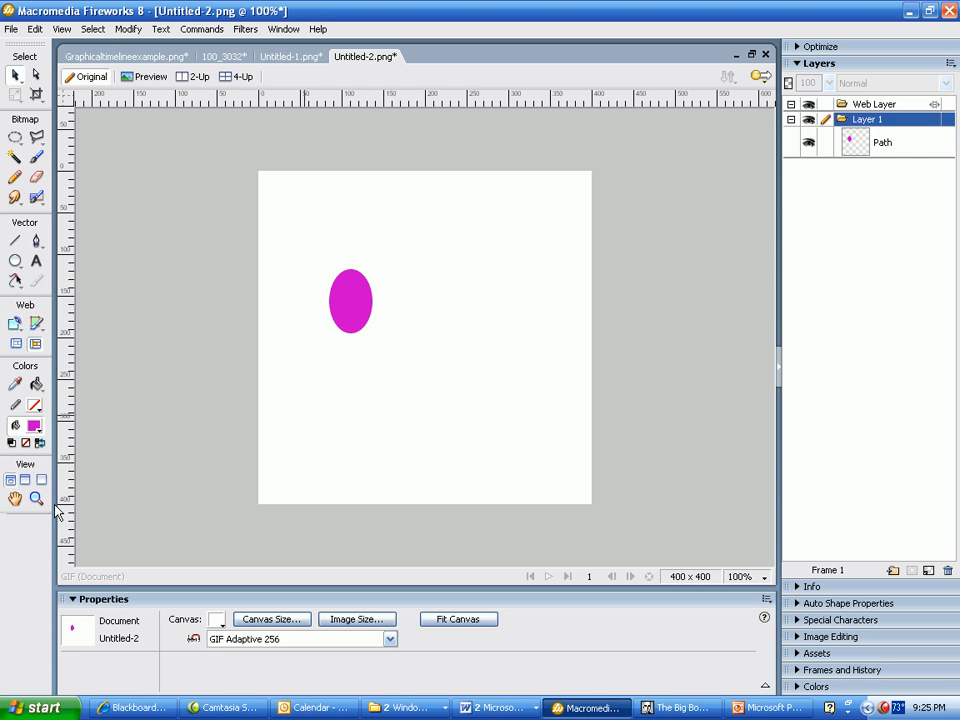
Step: Draw a lime green filled rectangle about 107 by 60 pixels on the canvas, below and to the right of the ellipse
{"action": "left_click", "coordinate": [35, 426]}
{"action": "left_click", "coordinate": [124, 338]}
{"action": "left_click", "coordinate": [16, 263]}
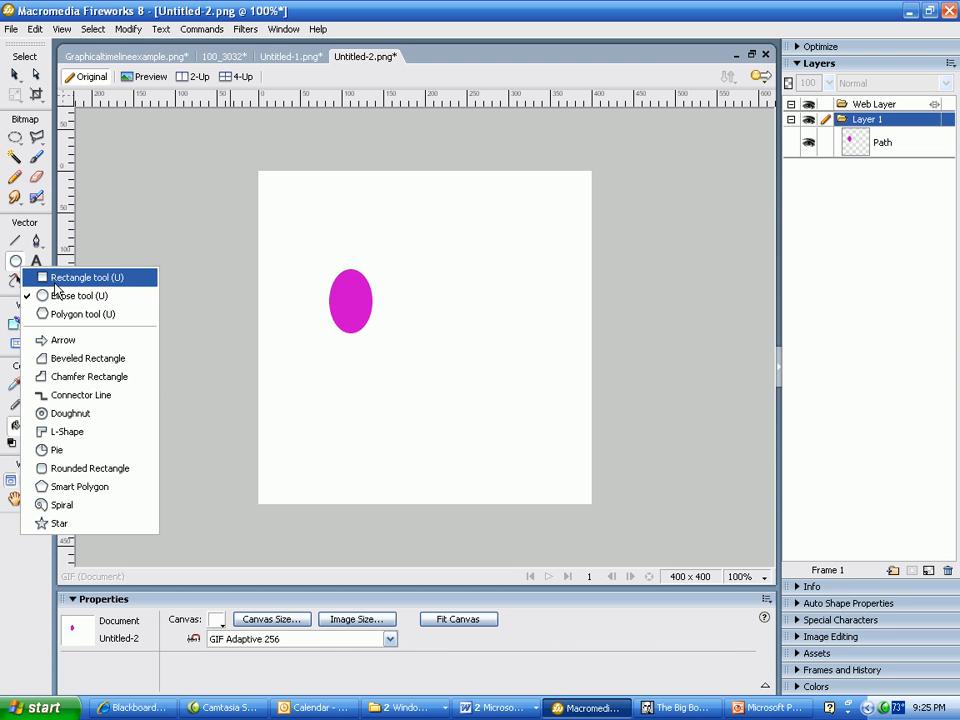
{"action": "left_click", "coordinate": [55, 281]}
{"action": "left_click_drag", "start_coordinate": [407, 325], "coordinate": [497, 375]}
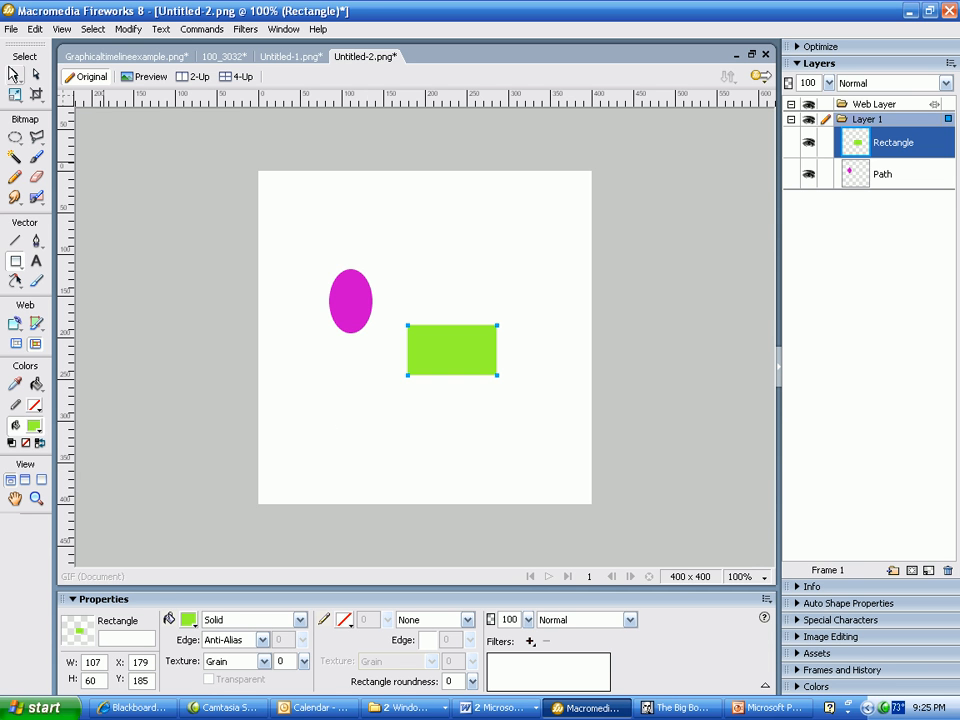
{"action": "left_click", "coordinate": [15, 74]}
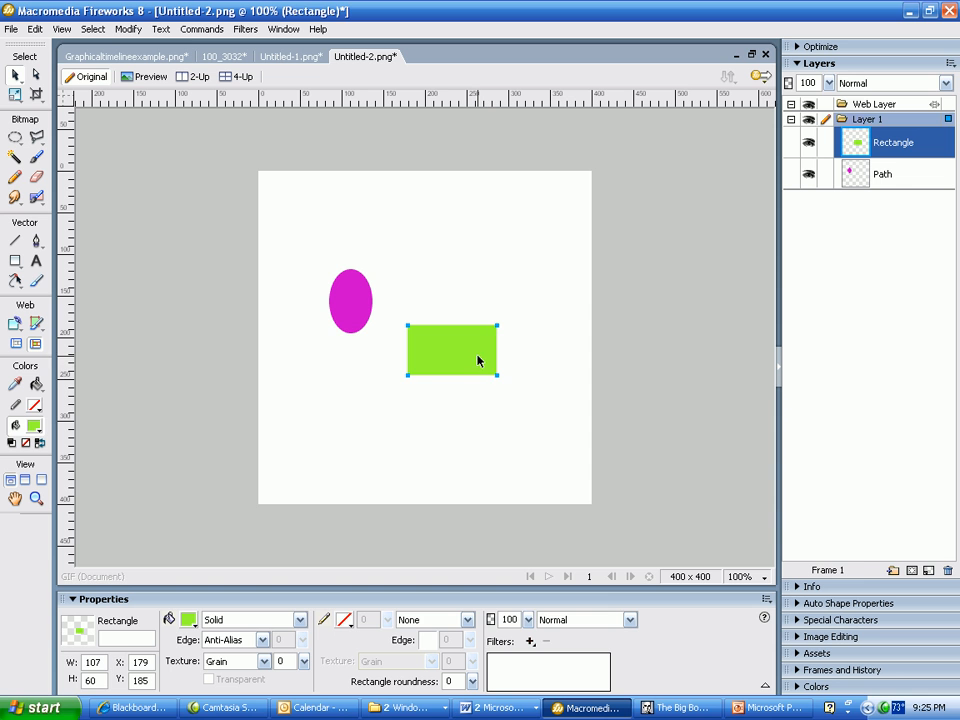
{"action": "left_click", "coordinate": [355, 201]}
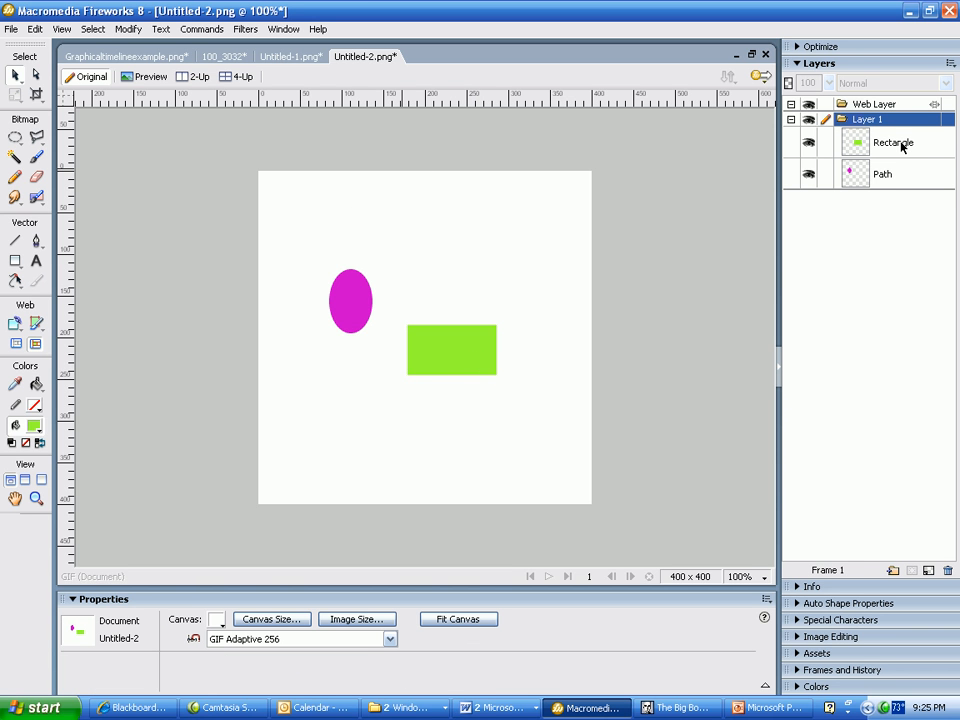
Step: Select the Rectangle and Path objects of Layer 1 alternately to examine which shape each entry stands for
{"action": "left_click", "coordinate": [906, 148]}
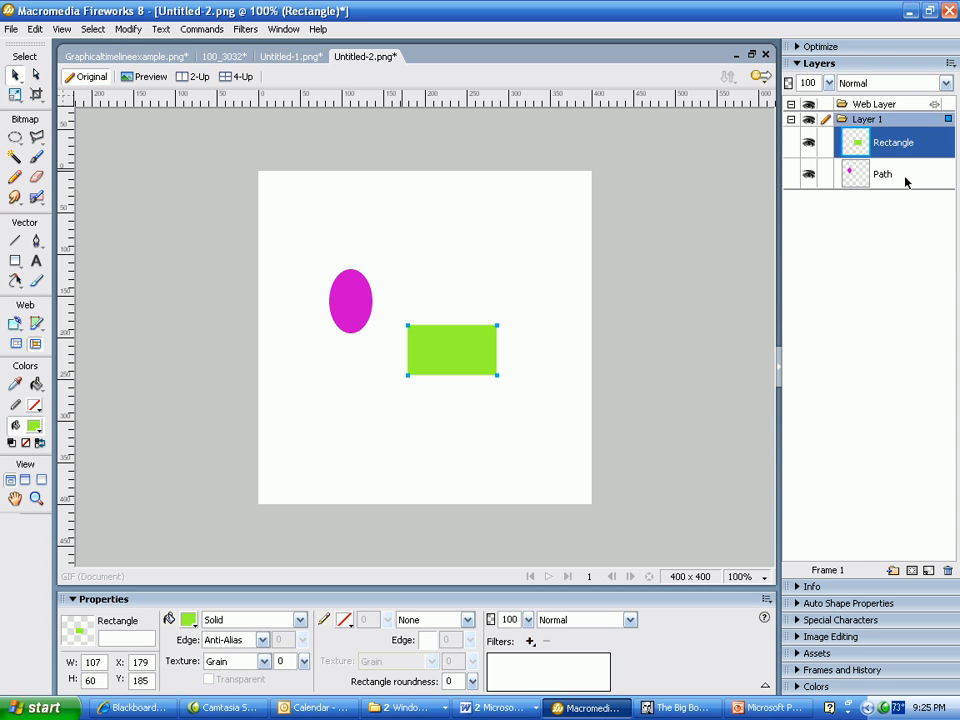
{"action": "left_click", "coordinate": [906, 180]}
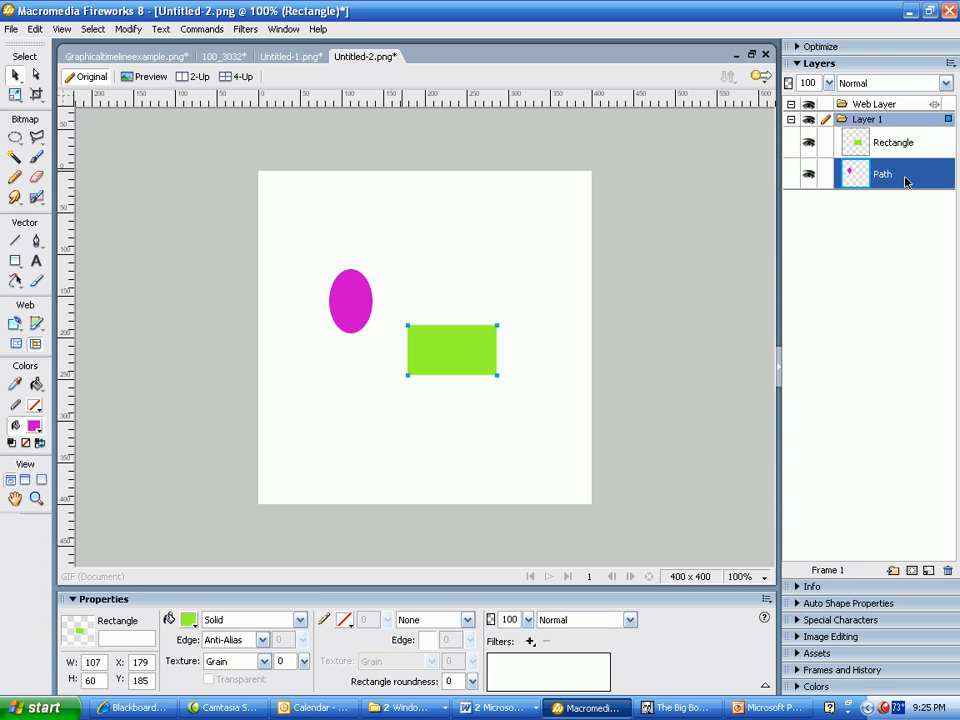
{"action": "left_click", "coordinate": [906, 150]}
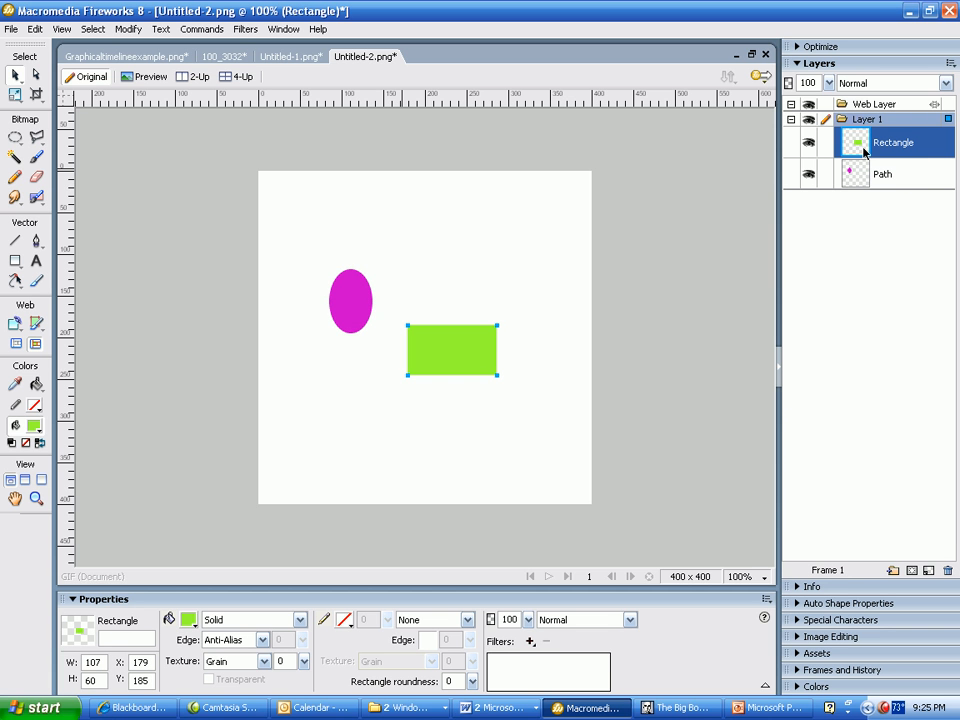
{"action": "left_click", "coordinate": [902, 184]}
{"action": "left_click", "coordinate": [898, 143]}
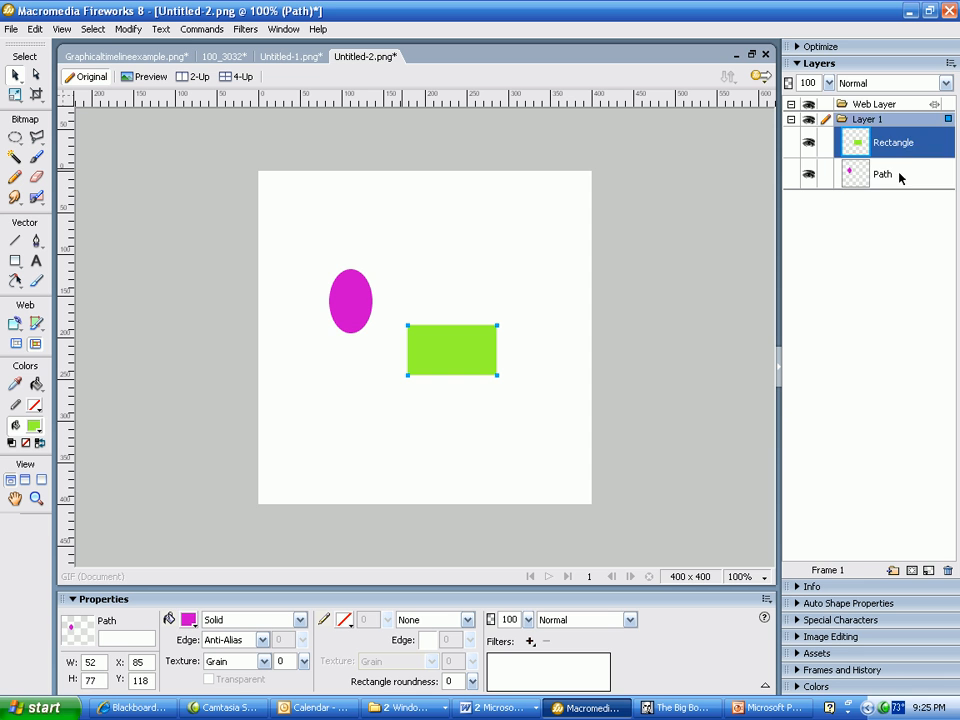
{"action": "left_click", "coordinate": [899, 174]}
{"action": "left_click", "coordinate": [900, 146]}
{"action": "left_click", "coordinate": [900, 175]}
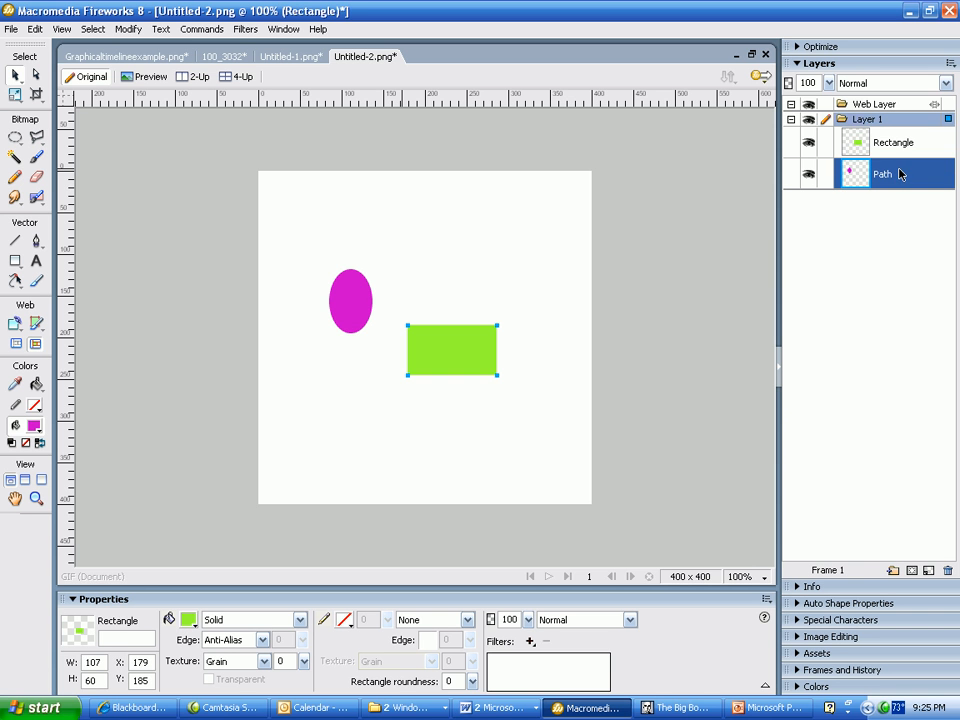
{"action": "left_click", "coordinate": [900, 146]}
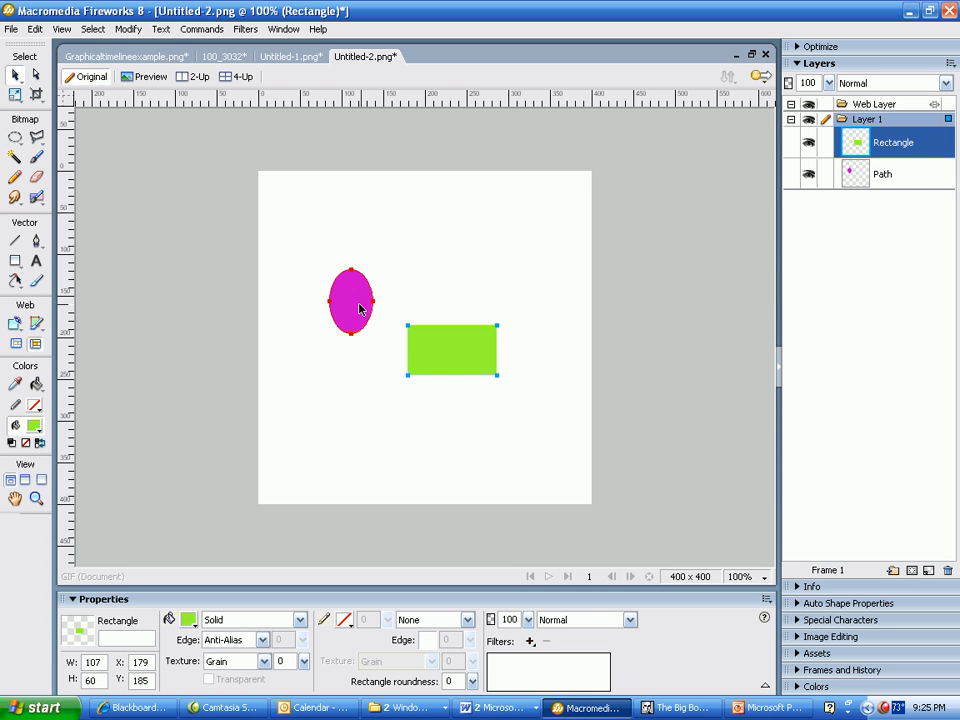
Step: Hide and show the rectangle twice, and hide and show the ellipse once
{"action": "left_click", "coordinate": [810, 145]}
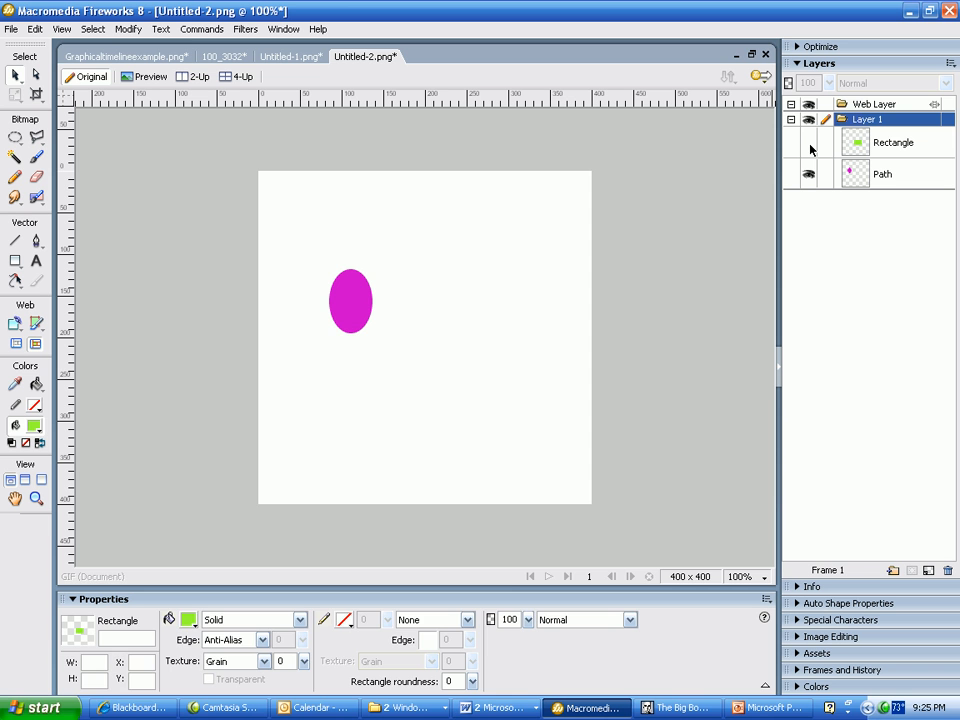
{"action": "left_click", "coordinate": [810, 145]}
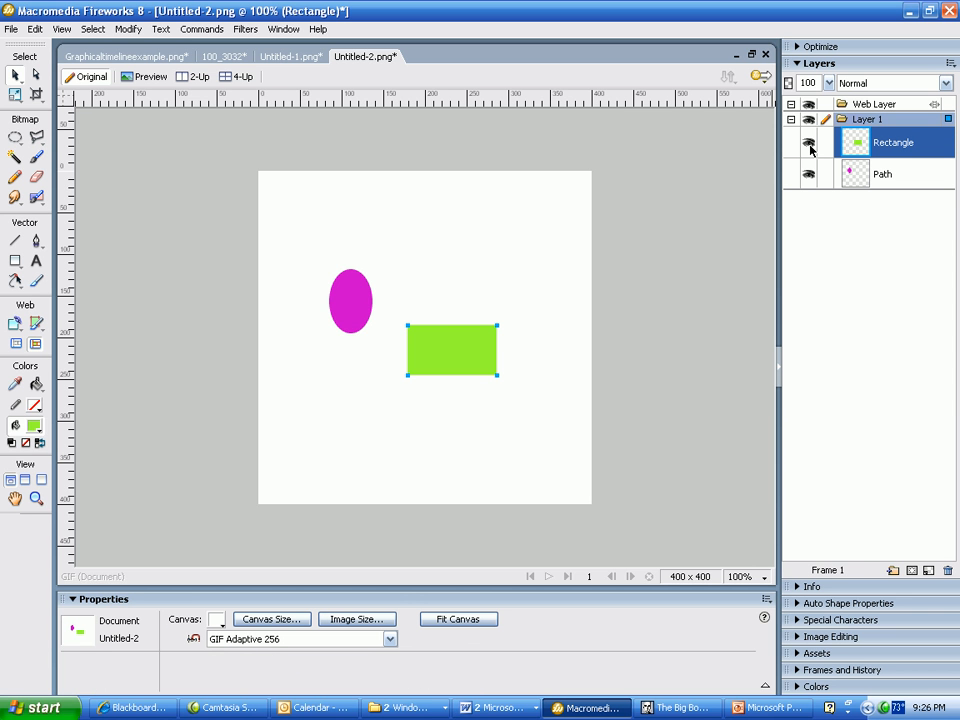
{"action": "left_click", "coordinate": [810, 145]}
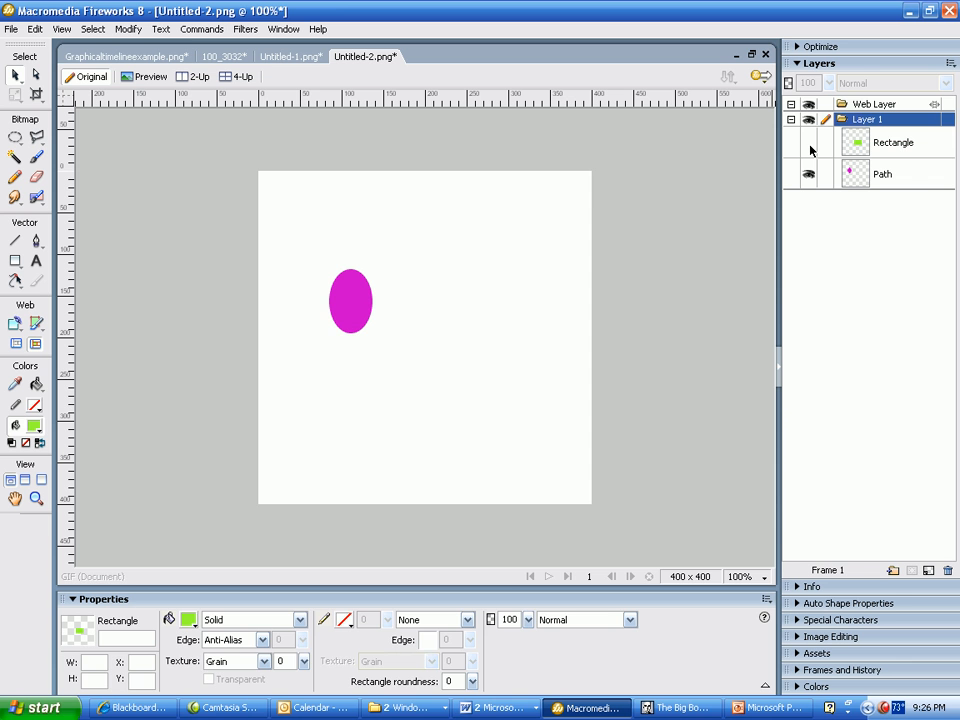
{"action": "left_click", "coordinate": [810, 145]}
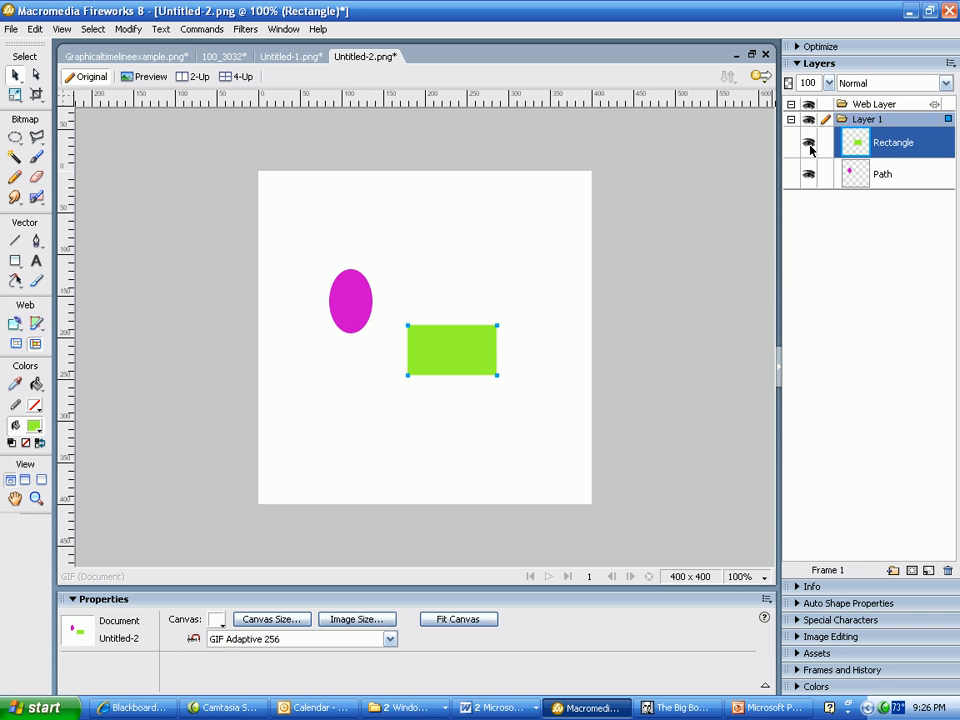
{"action": "left_click", "coordinate": [909, 157]}
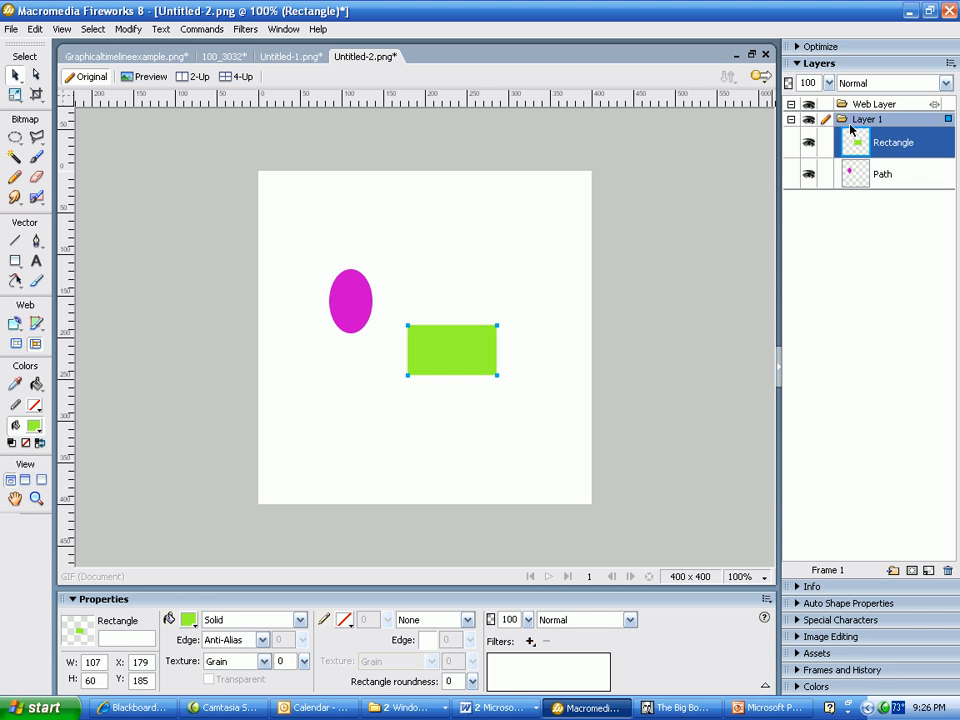
{"action": "left_click", "coordinate": [811, 176]}
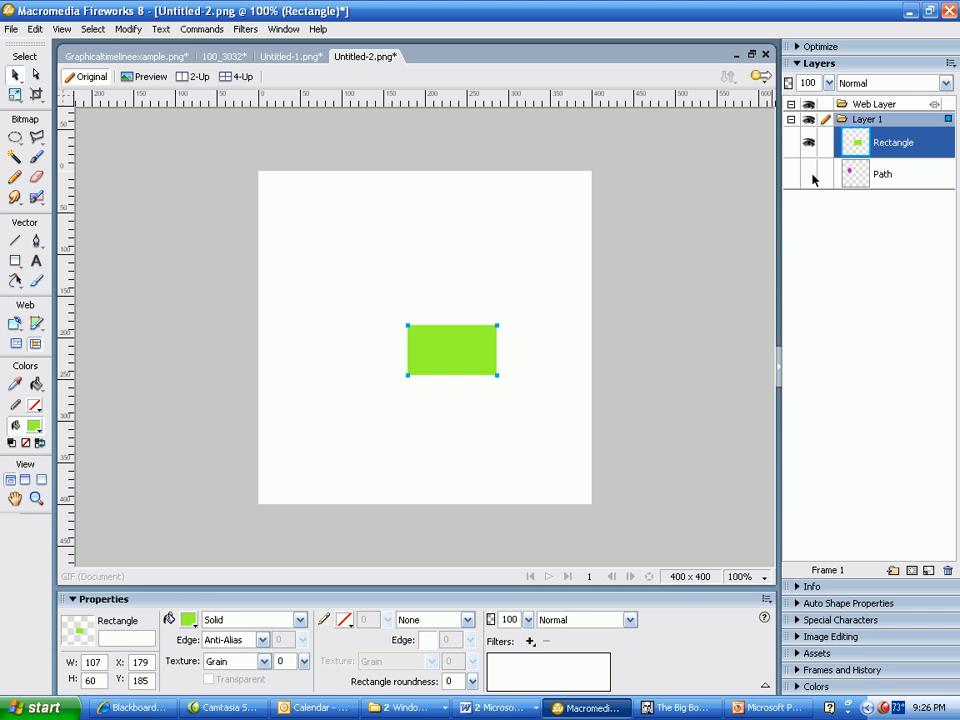
{"action": "left_click", "coordinate": [811, 176]}
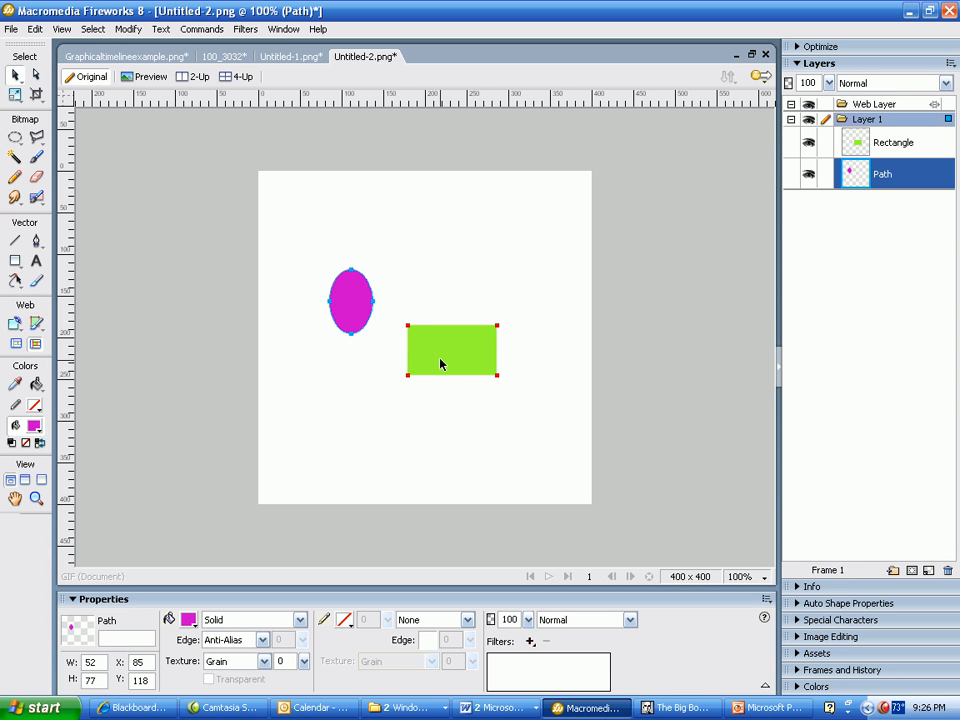
Step: Move the ellipse to about X 178, Y 52 and the rectangle to about X 226, Y 161
{"action": "left_click_drag", "start_coordinate": [347, 318], "coordinate": [426, 259]}
{"action": "left_click_drag", "start_coordinate": [452, 351], "coordinate": [491, 334]}
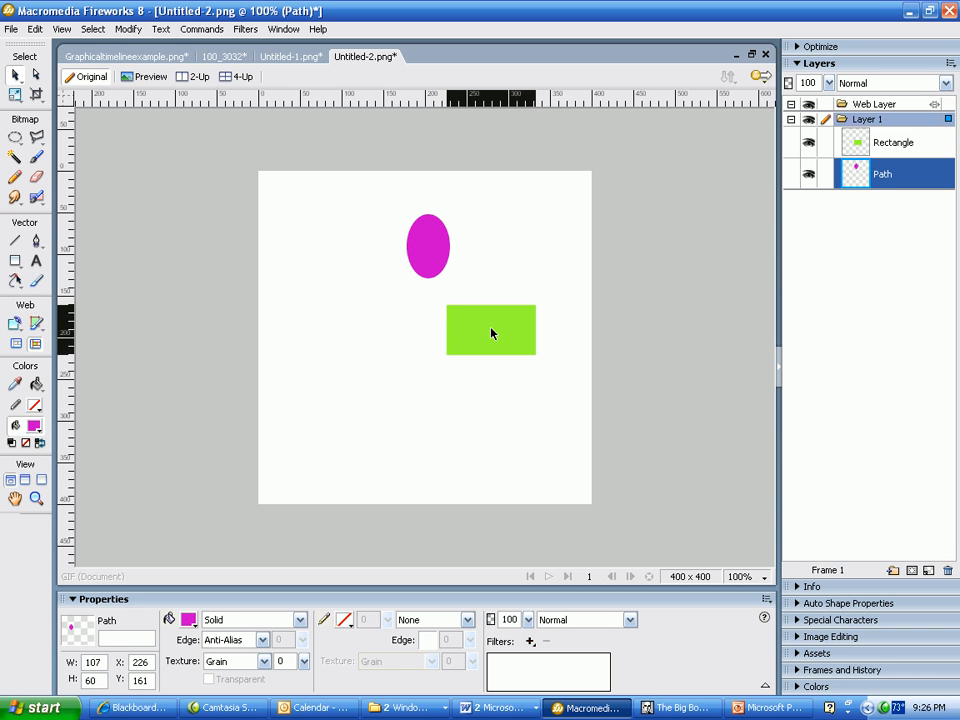
{"action": "left_click", "coordinate": [338, 310]}
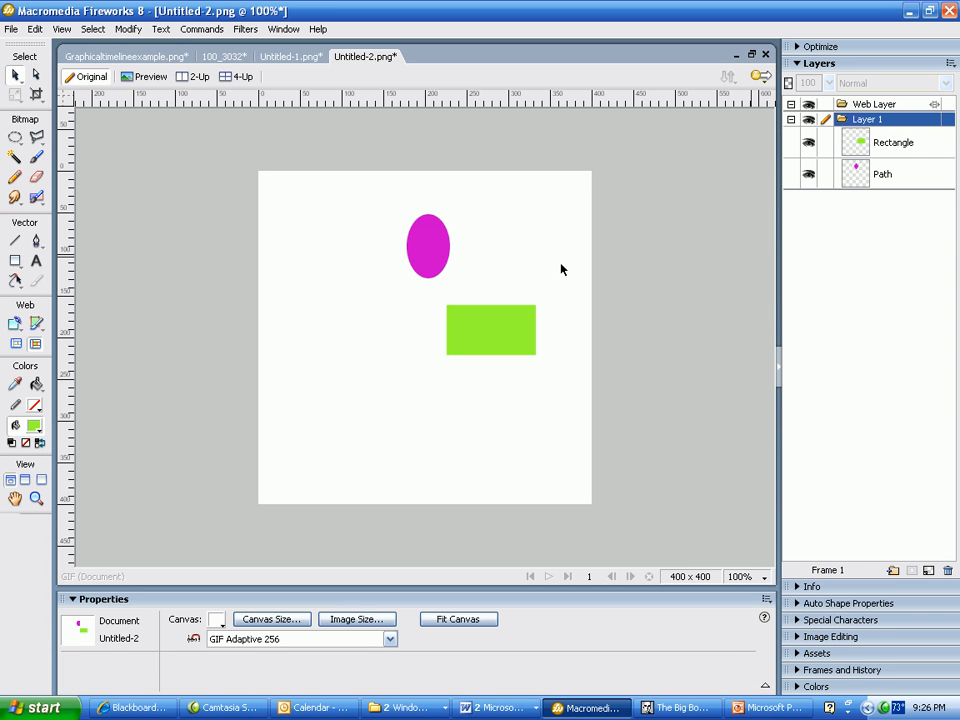
Step: Lock the ellipse object in Layer 1 and unlock it again
{"action": "left_click", "coordinate": [827, 178]}
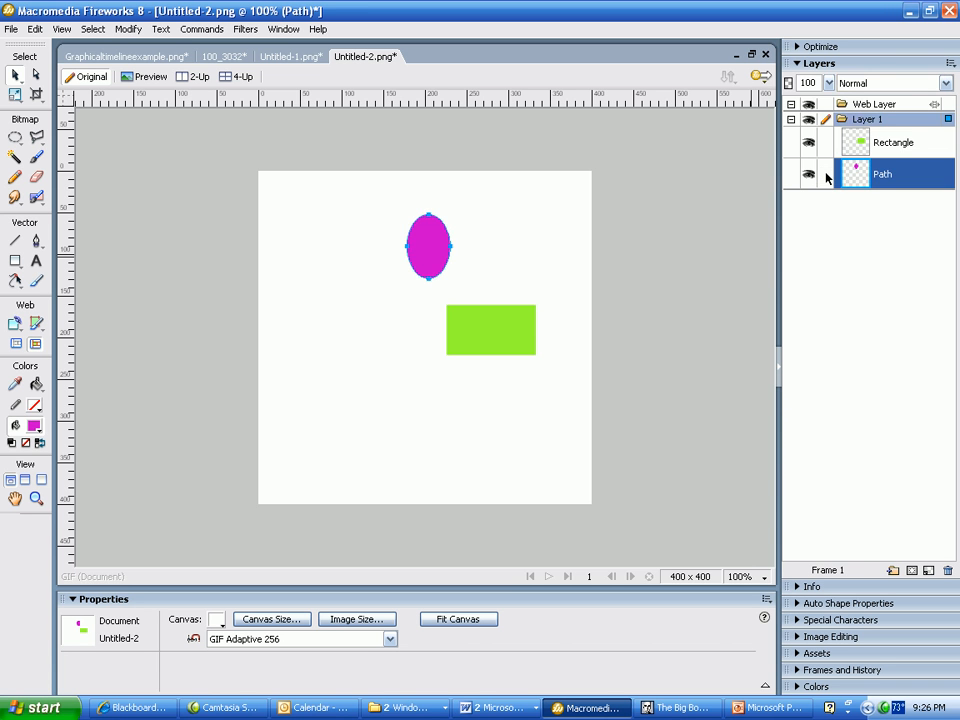
{"action": "left_click", "coordinate": [826, 178]}
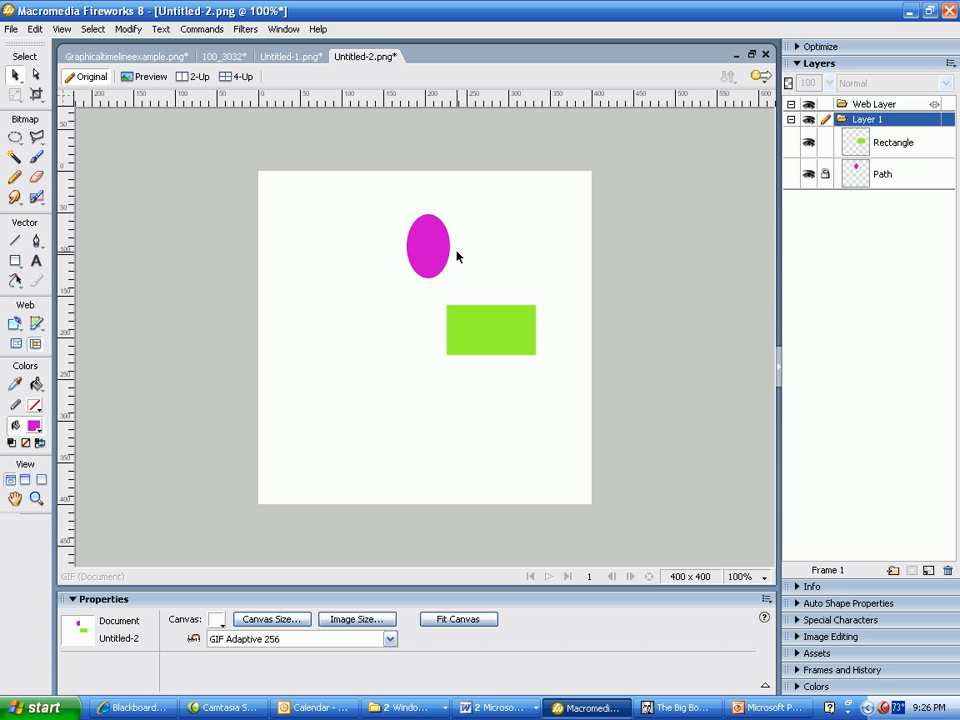
{"action": "left_click", "coordinate": [826, 175]}
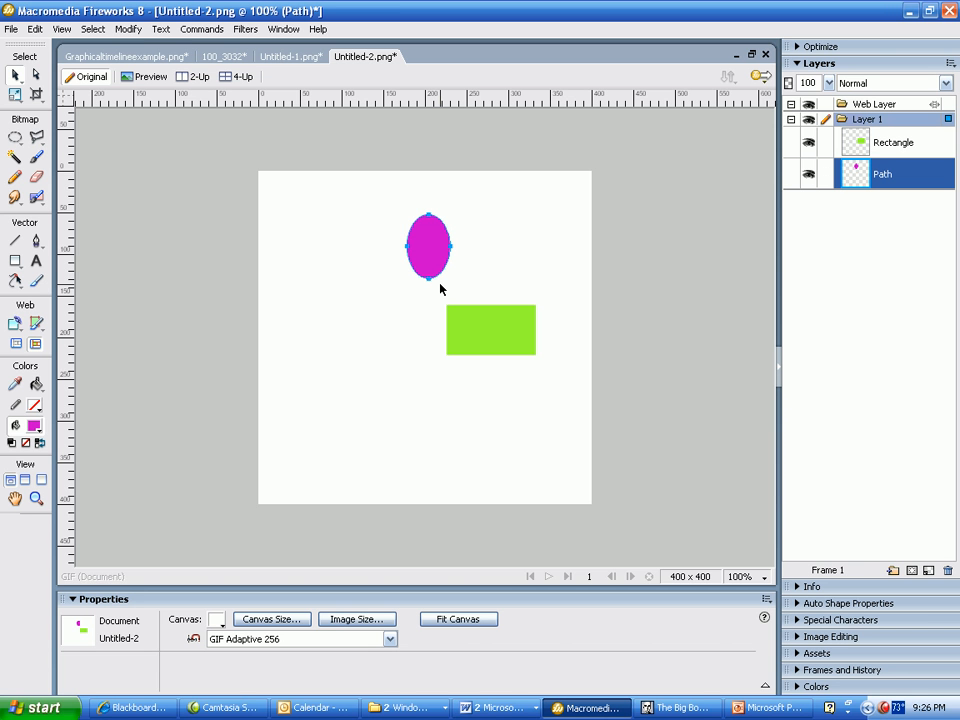
Step: Create a new layer named "New Shape" and make it the active layer
{"action": "left_click", "coordinate": [950, 64]}
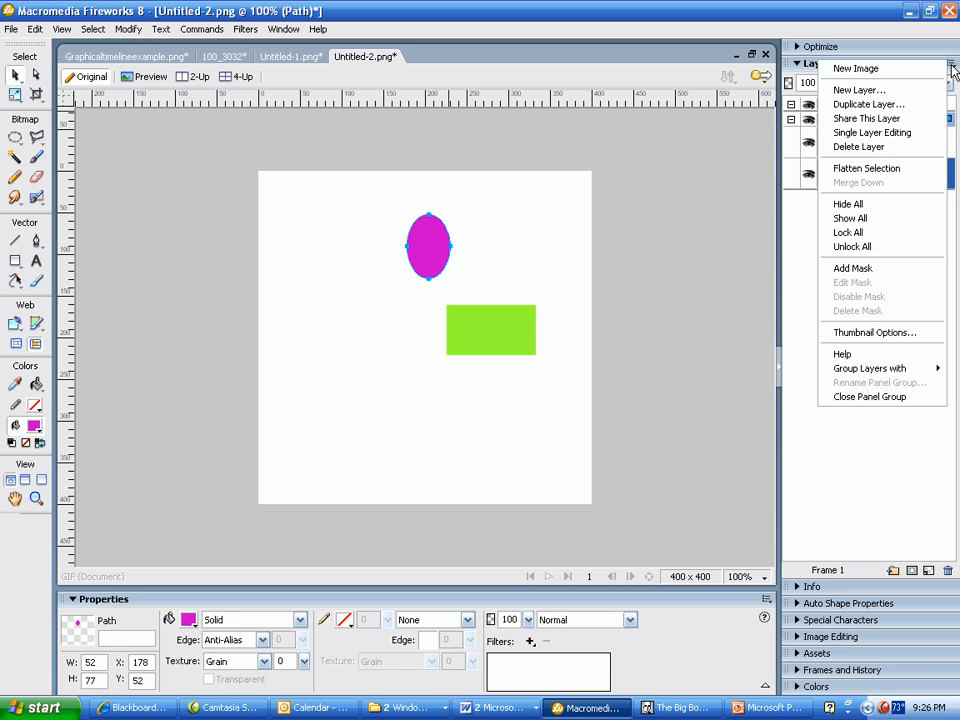
{"action": "left_click", "coordinate": [822, 88]}
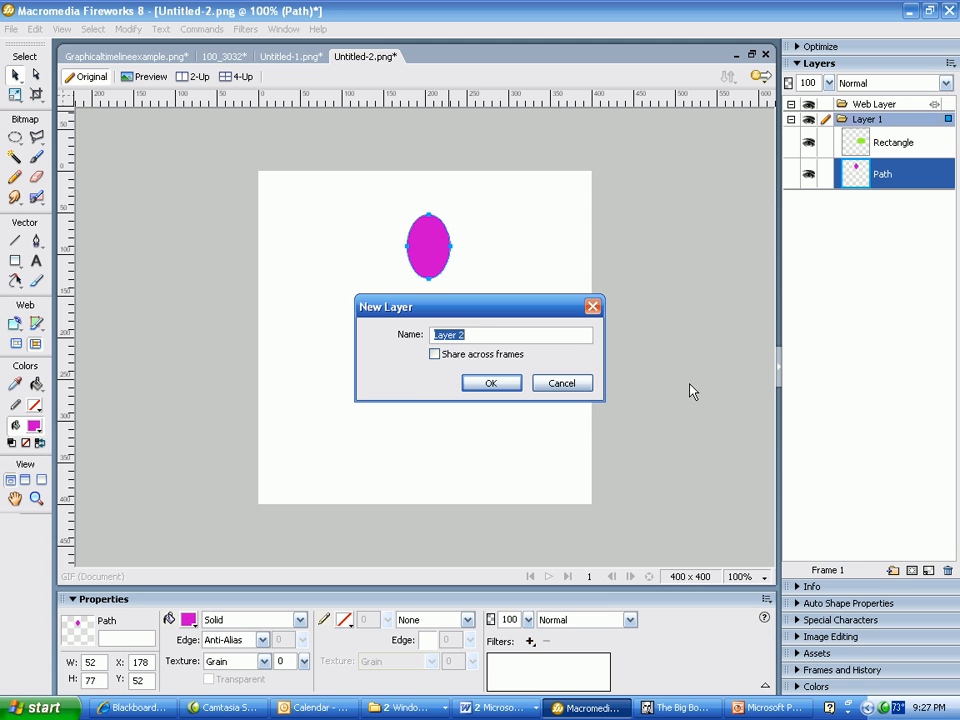
{"action": "type", "text": "New Shape"}
{"action": "key", "text": "Return"}
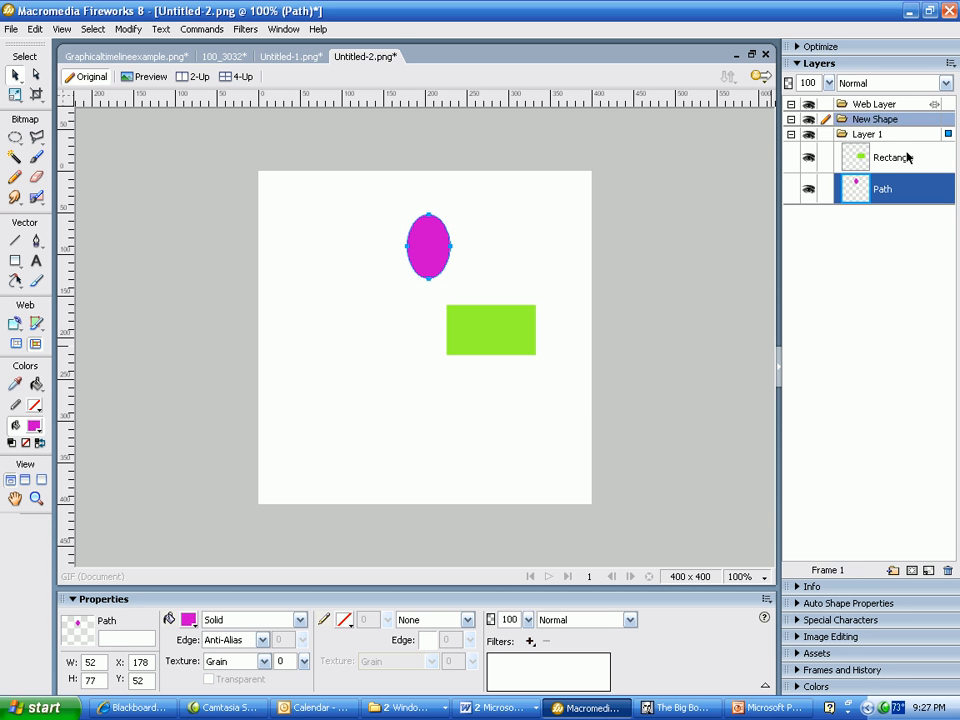
{"action": "left_click", "coordinate": [873, 137]}
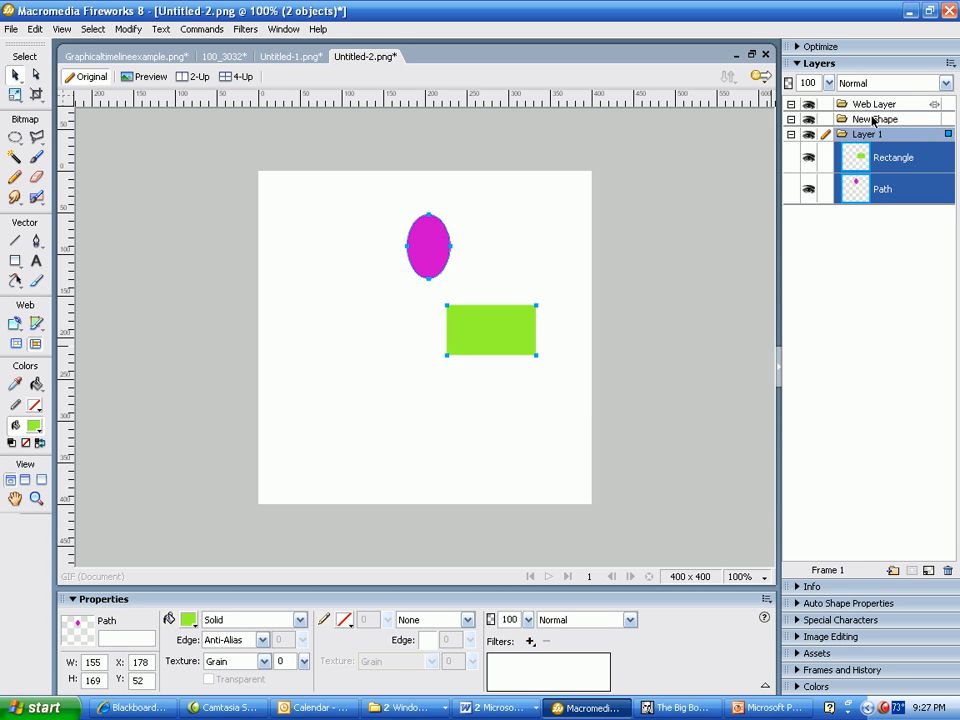
{"action": "left_click", "coordinate": [879, 122]}
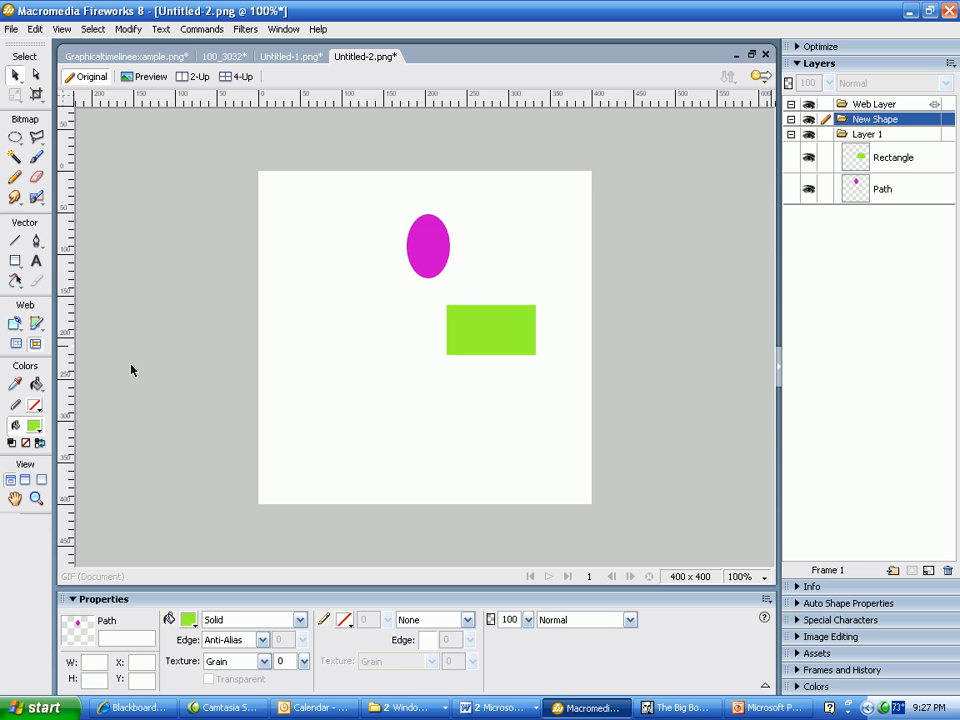
Step: Draw a yellow star about 137 by 130 px on the New Shape layer, at about X 38, Y 192
{"action": "left_click", "coordinate": [18, 262]}
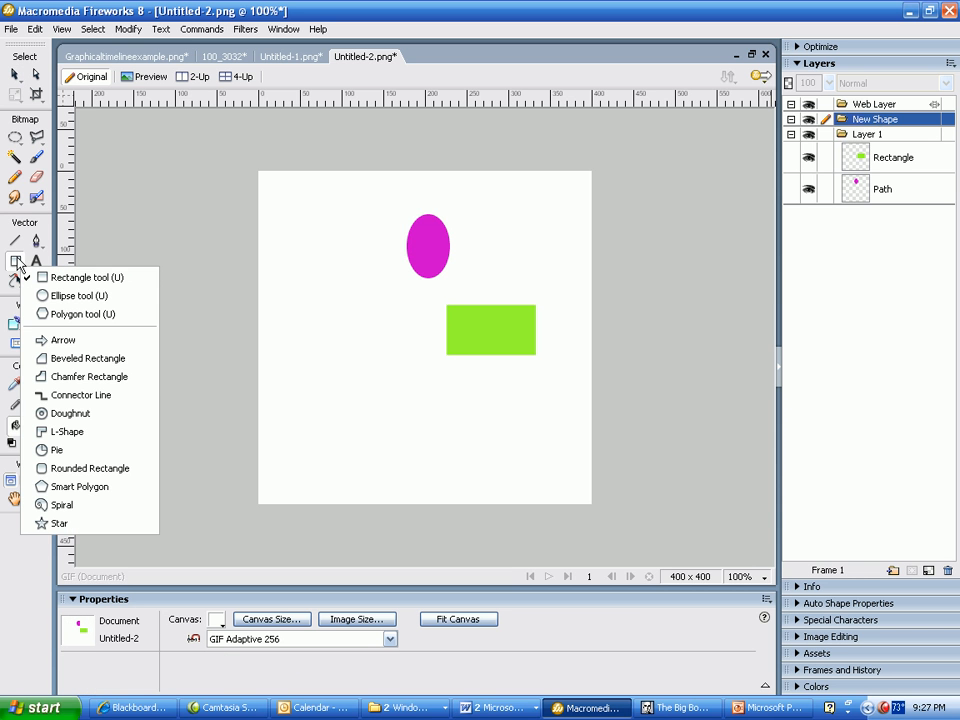
{"action": "left_click", "coordinate": [60, 523]}
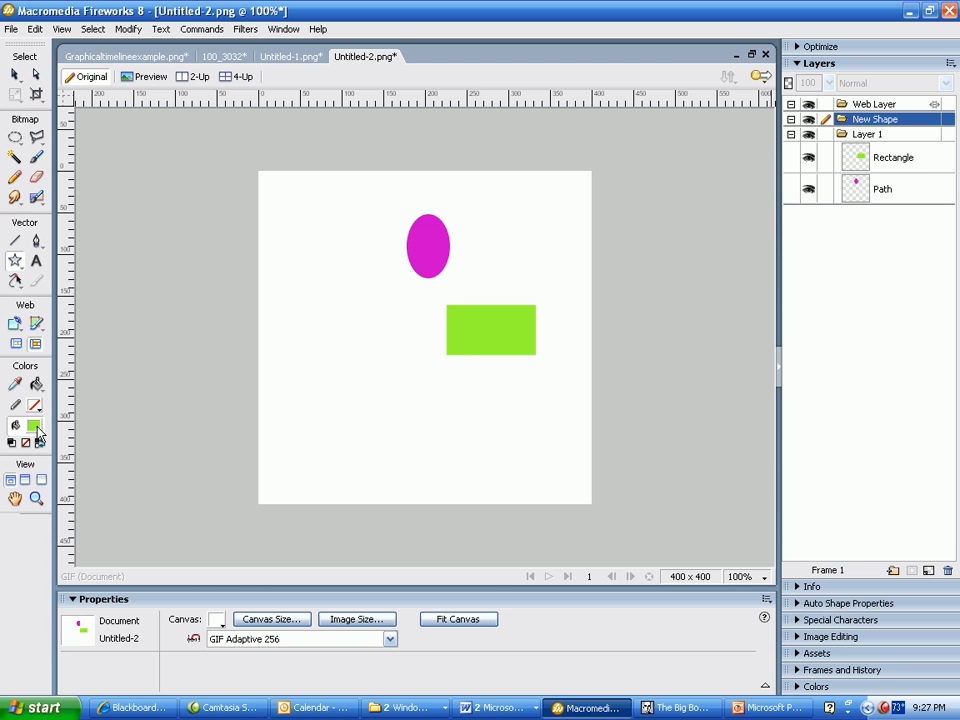
{"action": "left_click", "coordinate": [36, 429]}
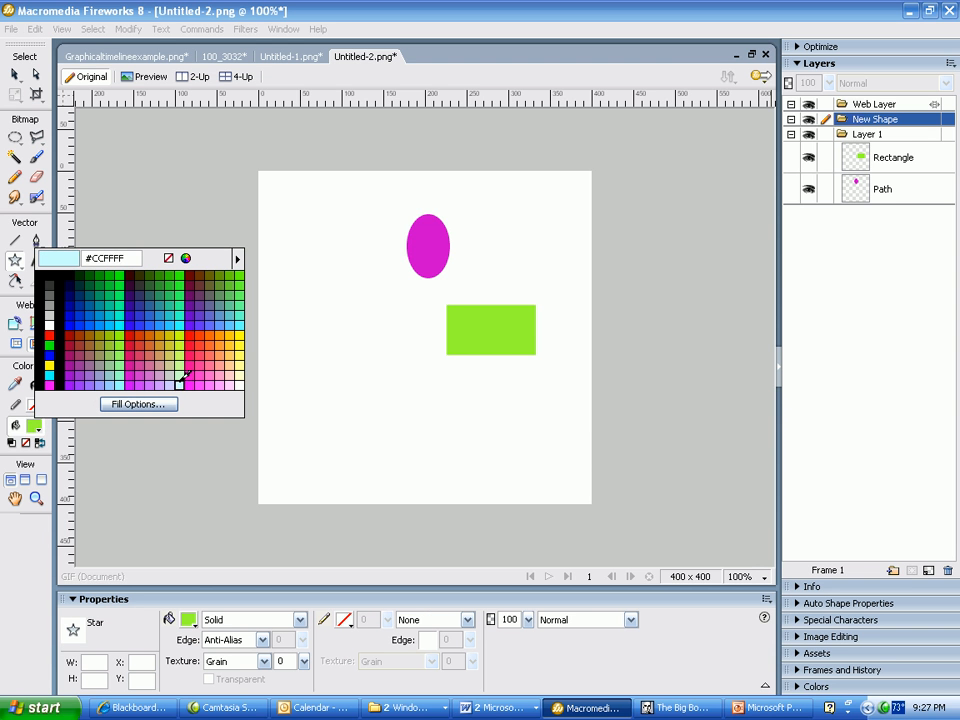
{"action": "left_click", "coordinate": [240, 336]}
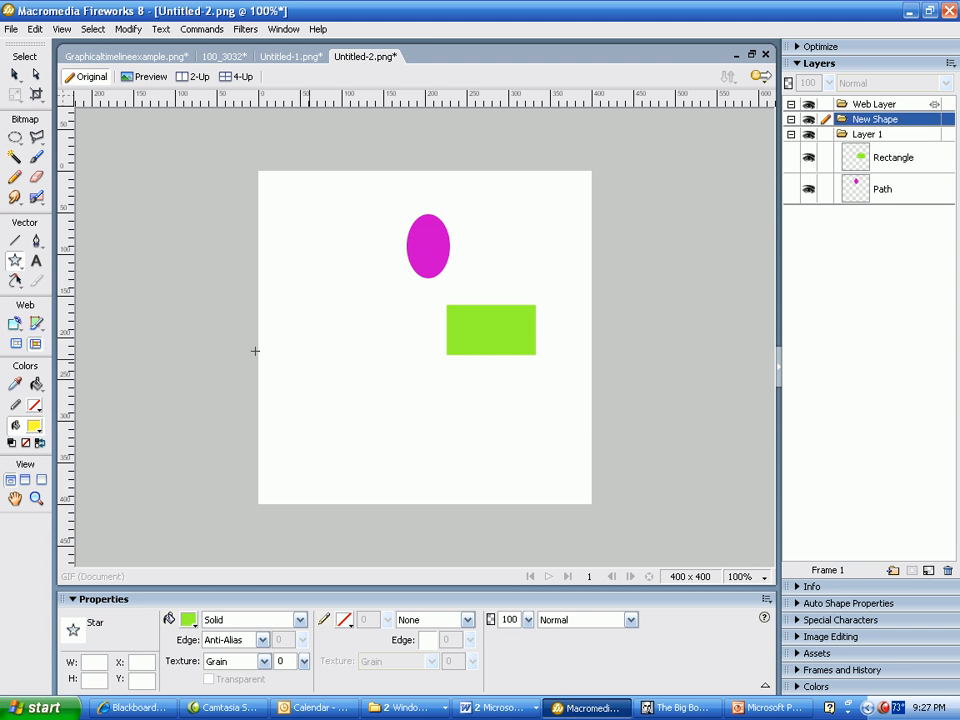
{"action": "left_click_drag", "start_coordinate": [303, 335], "coordinate": [407, 449]}
{"action": "key", "text": "v"}
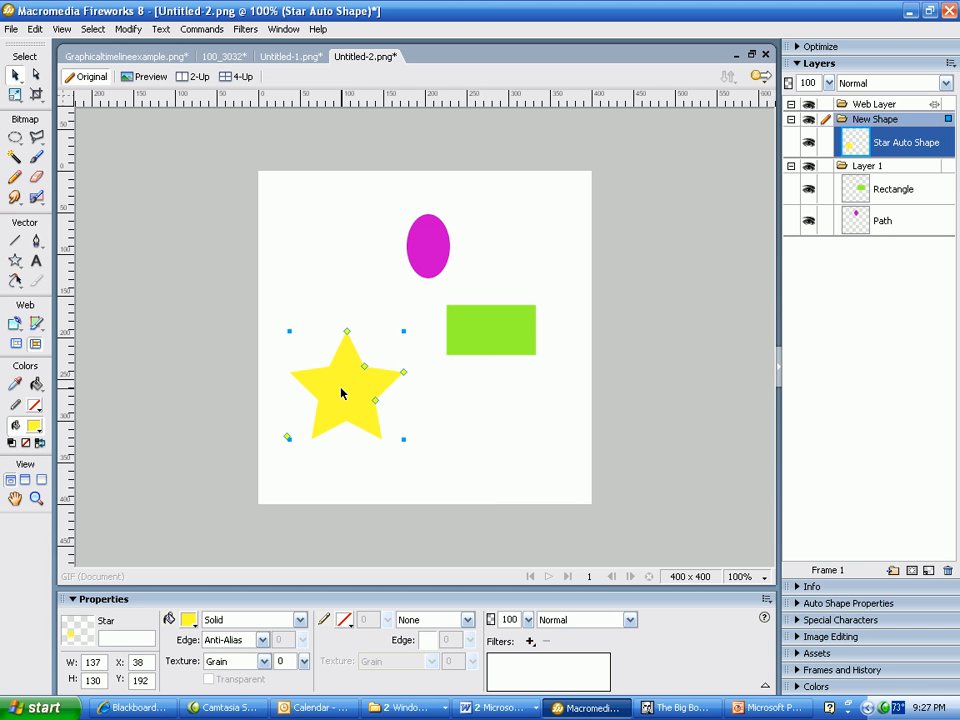
Step: Select the rectangle, ellipse and star in turn on the canvas to examine which layer each belongs to
{"action": "left_click", "coordinate": [462, 340]}
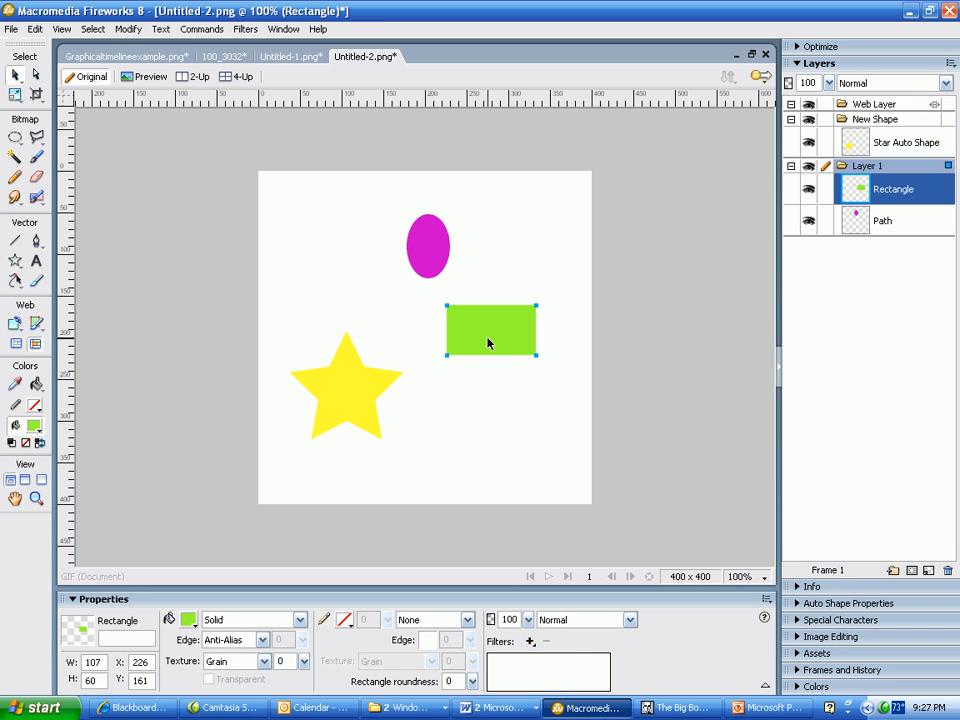
{"action": "left_click", "coordinate": [431, 252]}
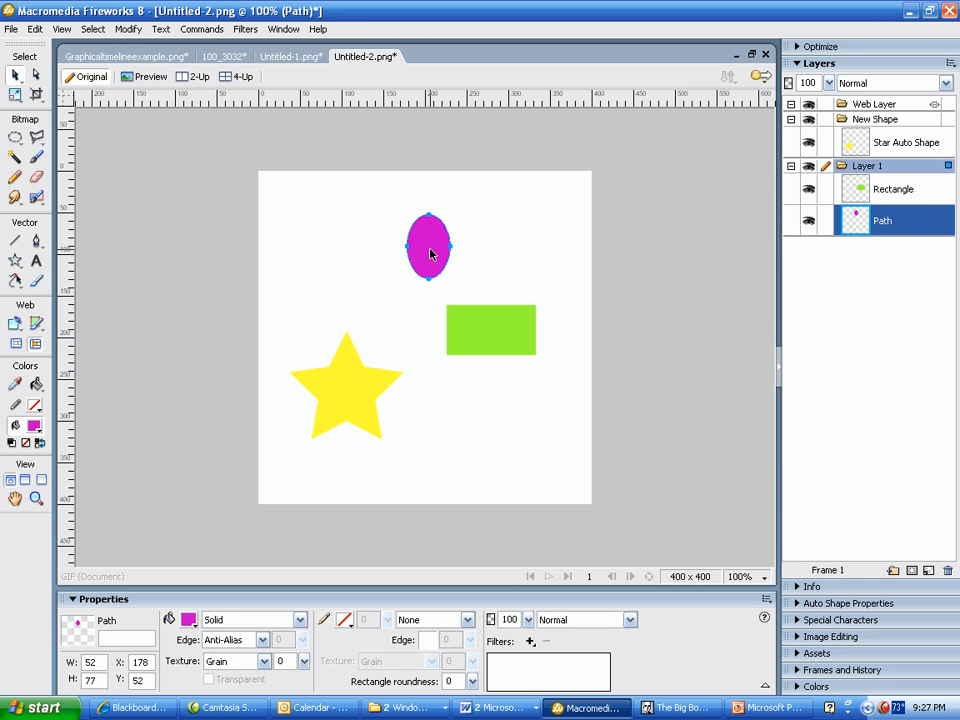
{"action": "left_click", "coordinate": [350, 403]}
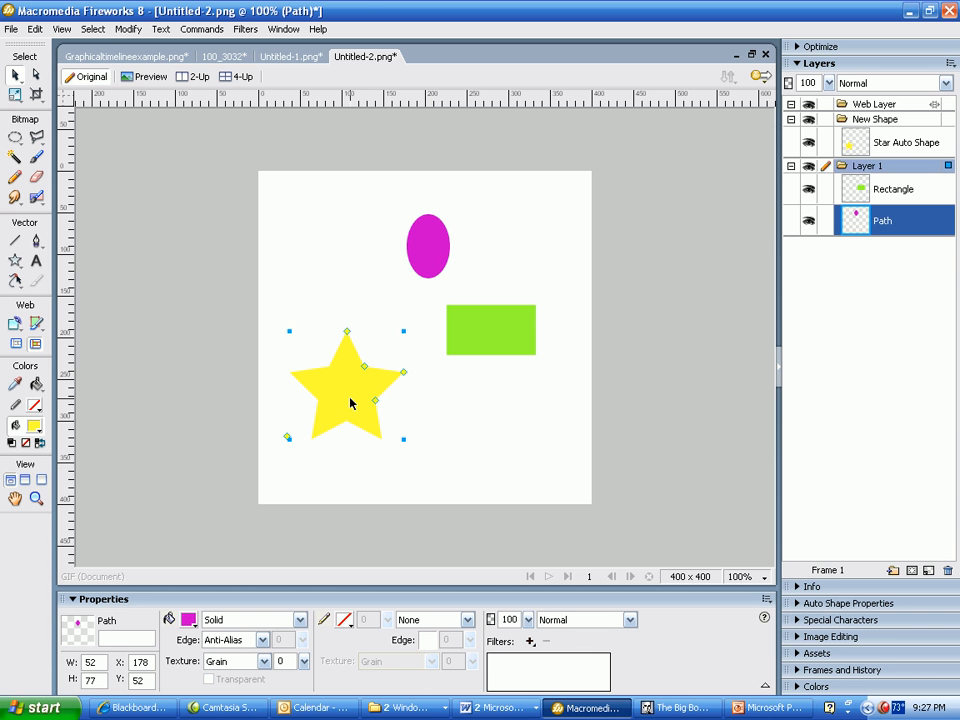
{"action": "left_click", "coordinate": [423, 262]}
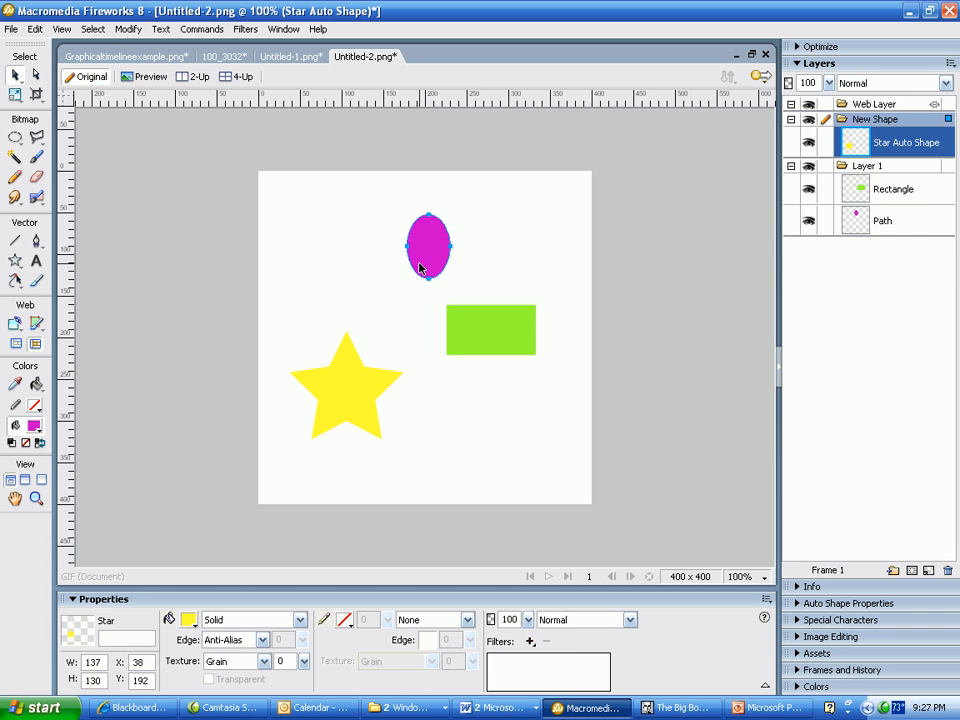
{"action": "left_click", "coordinate": [505, 340]}
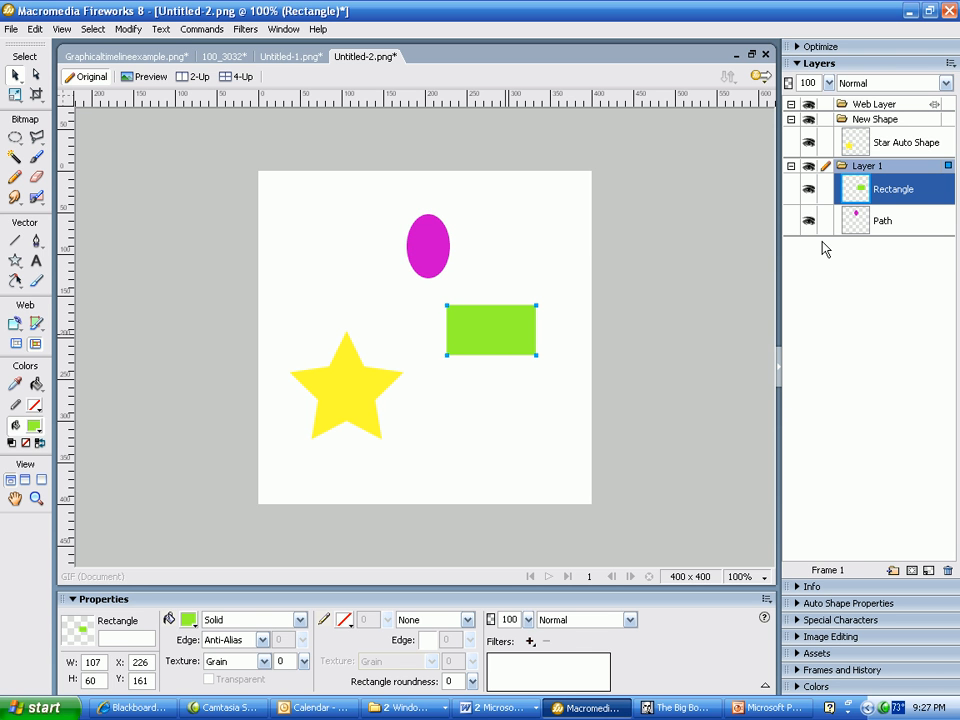
{"action": "left_click", "coordinate": [435, 261]}
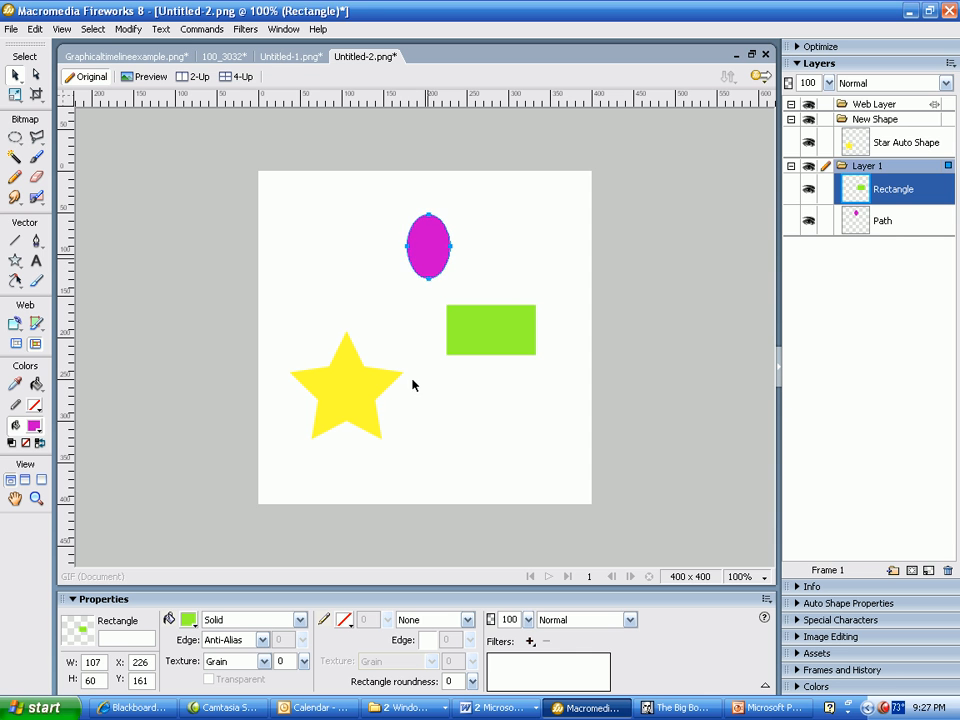
{"action": "left_click", "coordinate": [358, 380]}
{"action": "left_click", "coordinate": [358, 380]}
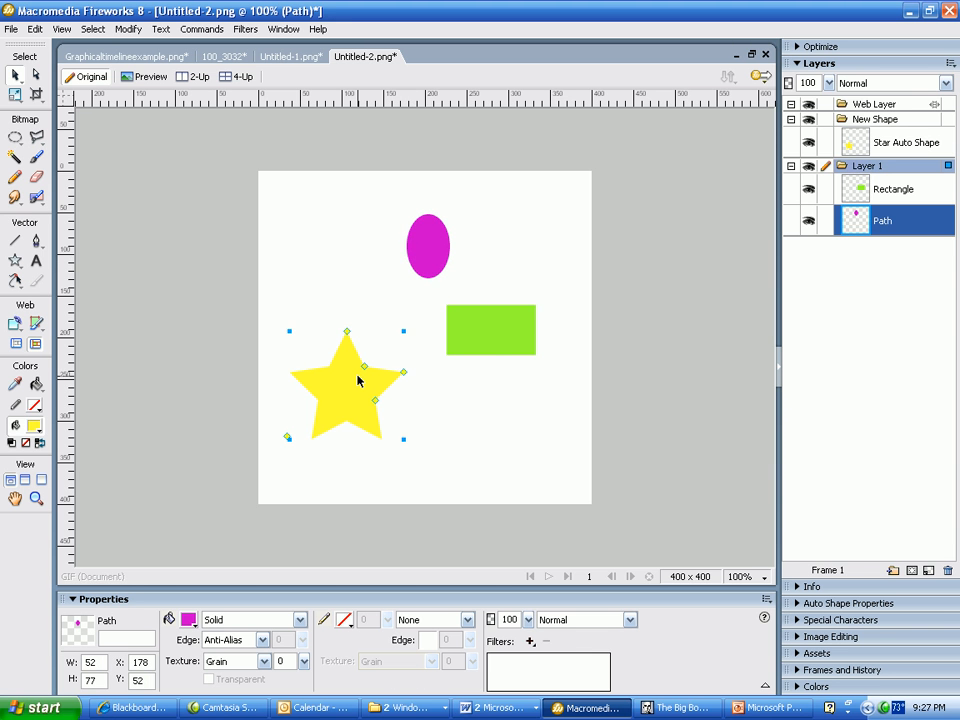
{"action": "left_click", "coordinate": [487, 348]}
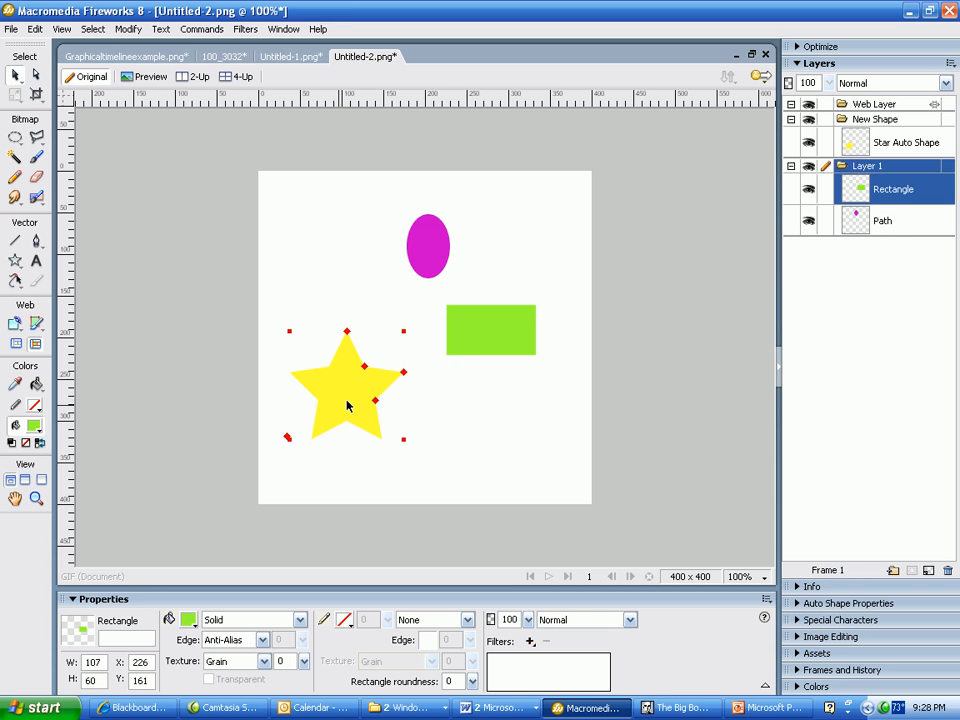
Step: Overlap the shapes by moving the star to about X 148, Y 143 and the ellipse to about X 286, Y 114
{"action": "left_click_drag", "start_coordinate": [349, 407], "coordinate": [426, 375]}
{"action": "left_click_drag", "start_coordinate": [436, 246], "coordinate": [526, 299]}
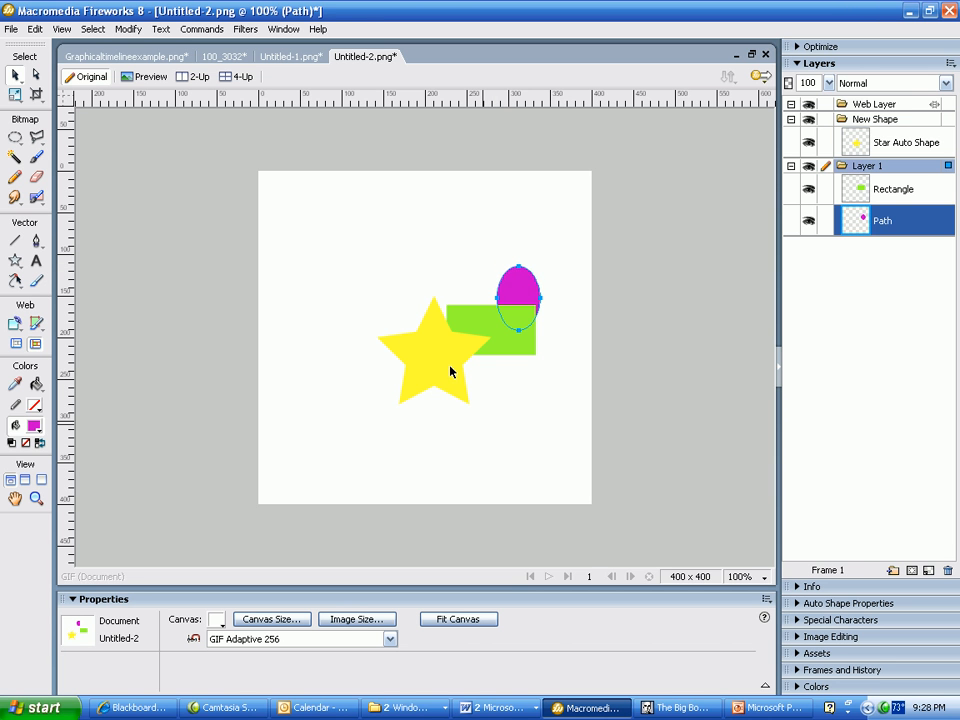
{"action": "left_click_drag", "start_coordinate": [456, 366], "coordinate": [461, 360]}
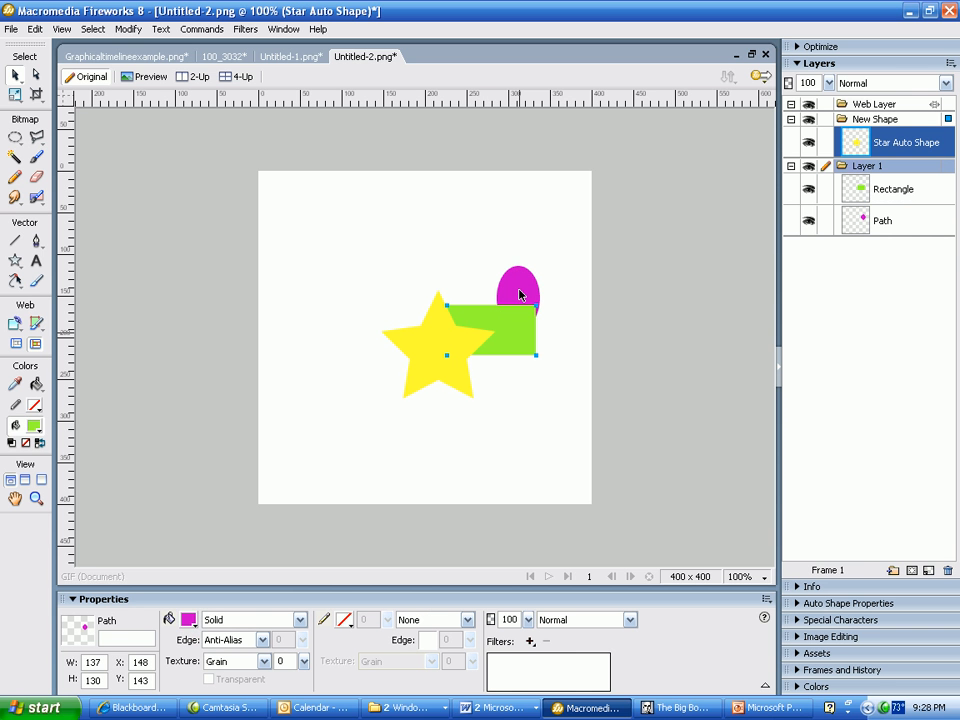
Step: Move the star object from the New Shape layer to the bottom of Layer 1, beneath the ellipse
{"action": "left_click", "coordinate": [521, 292]}
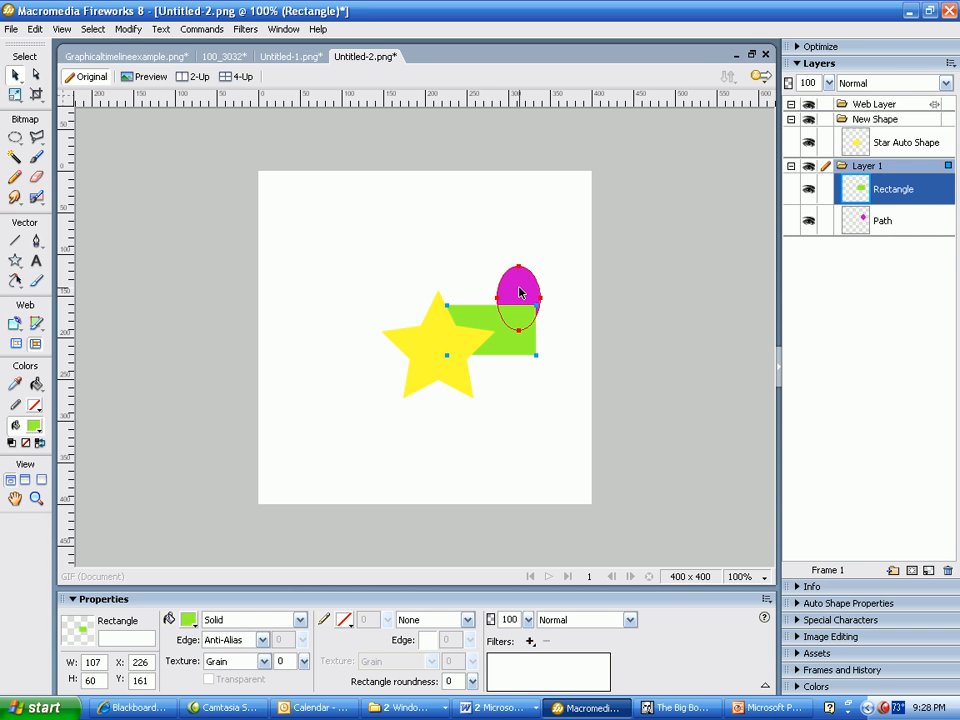
{"action": "left_click", "coordinate": [520, 292]}
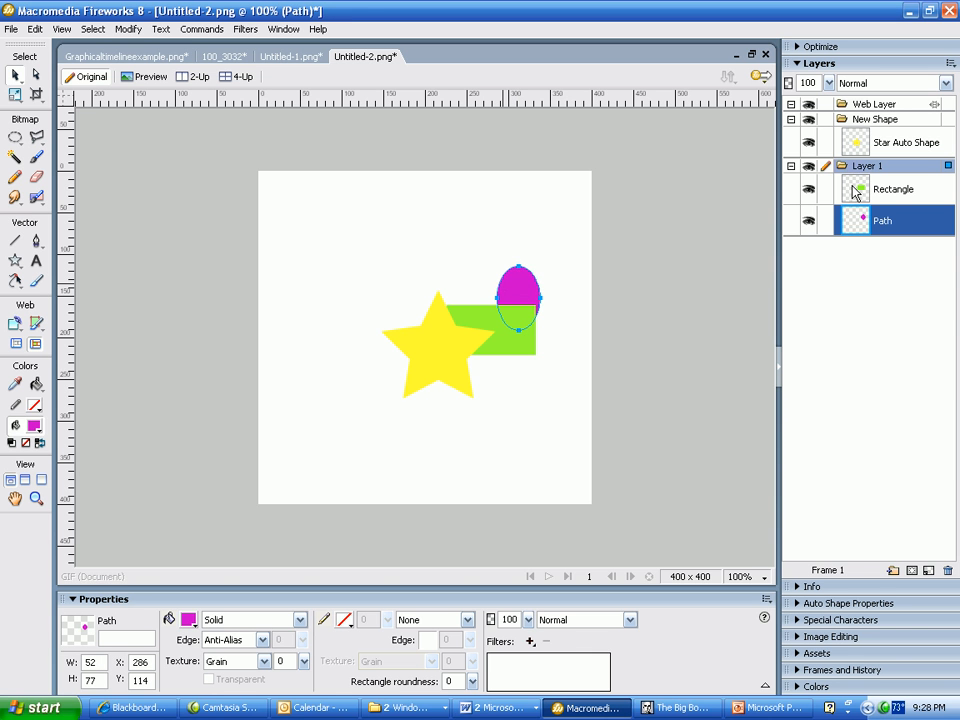
{"action": "left_click", "coordinate": [922, 143]}
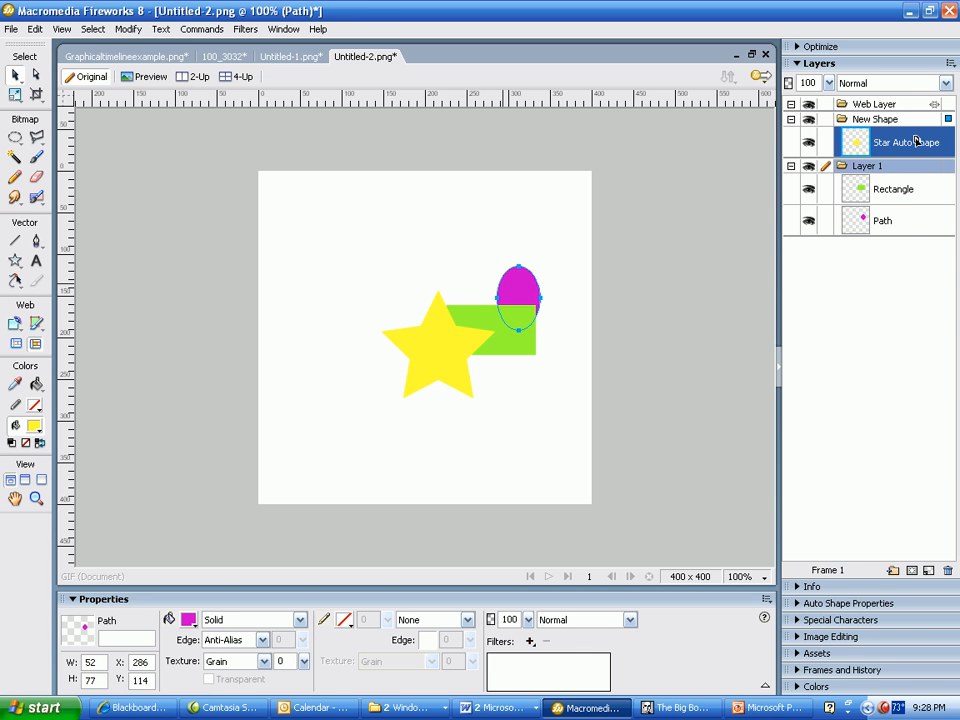
{"action": "left_click", "coordinate": [901, 190]}
{"action": "left_click", "coordinate": [901, 227]}
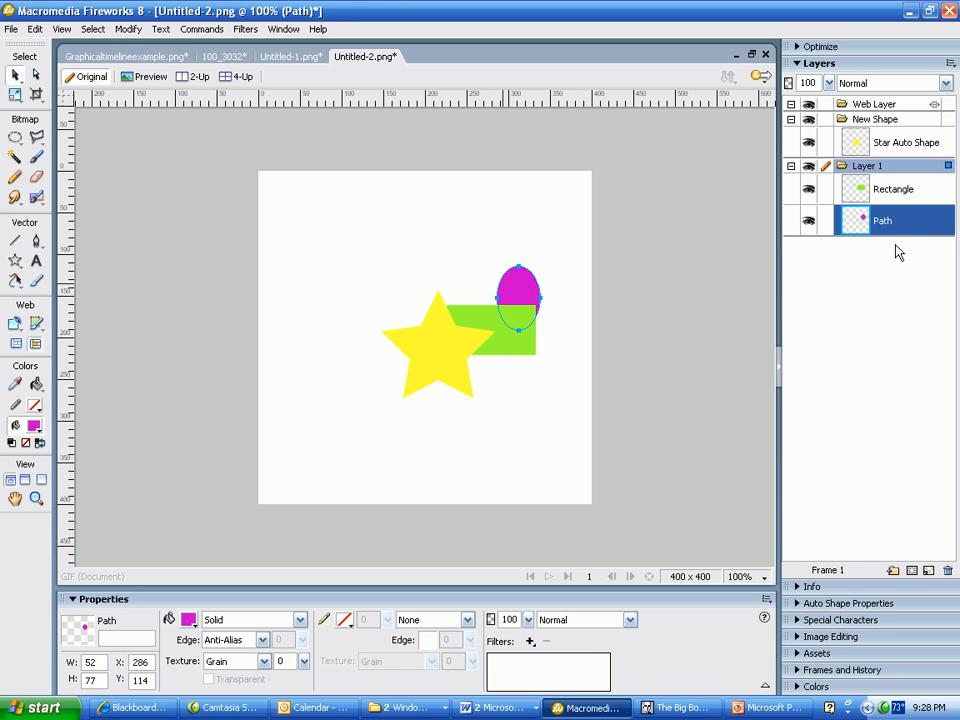
{"action": "left_click", "coordinate": [901, 142]}
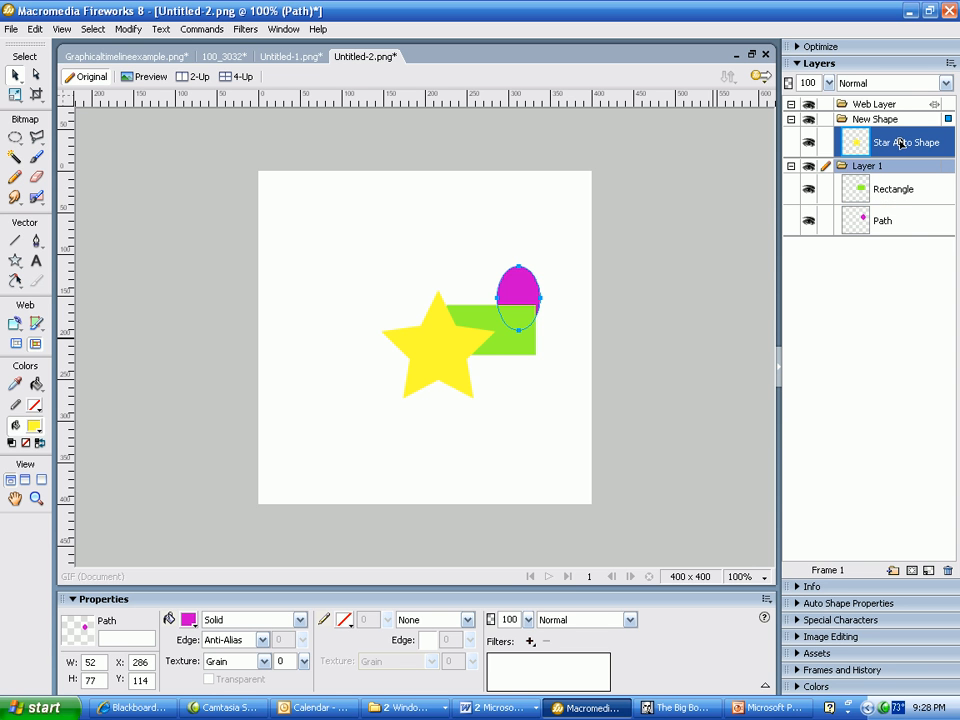
{"action": "left_click_drag", "start_coordinate": [901, 142], "coordinate": [902, 230]}
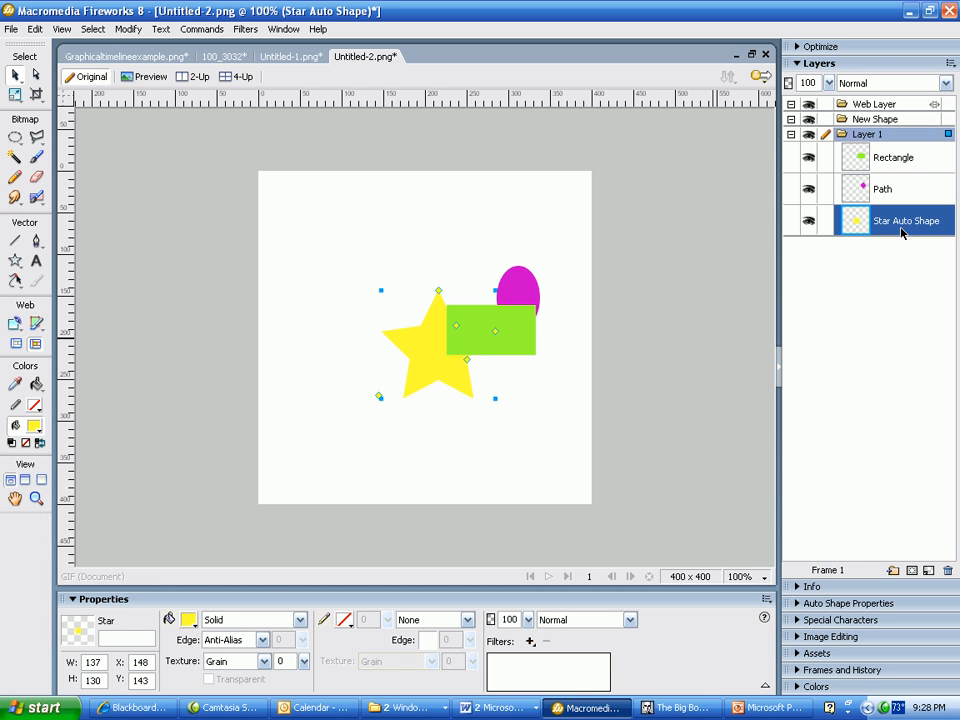
Step: Move the ellipse above the rectangle in Layer 1, and move the rectangle into the New Shape layer
{"action": "left_click", "coordinate": [901, 192]}
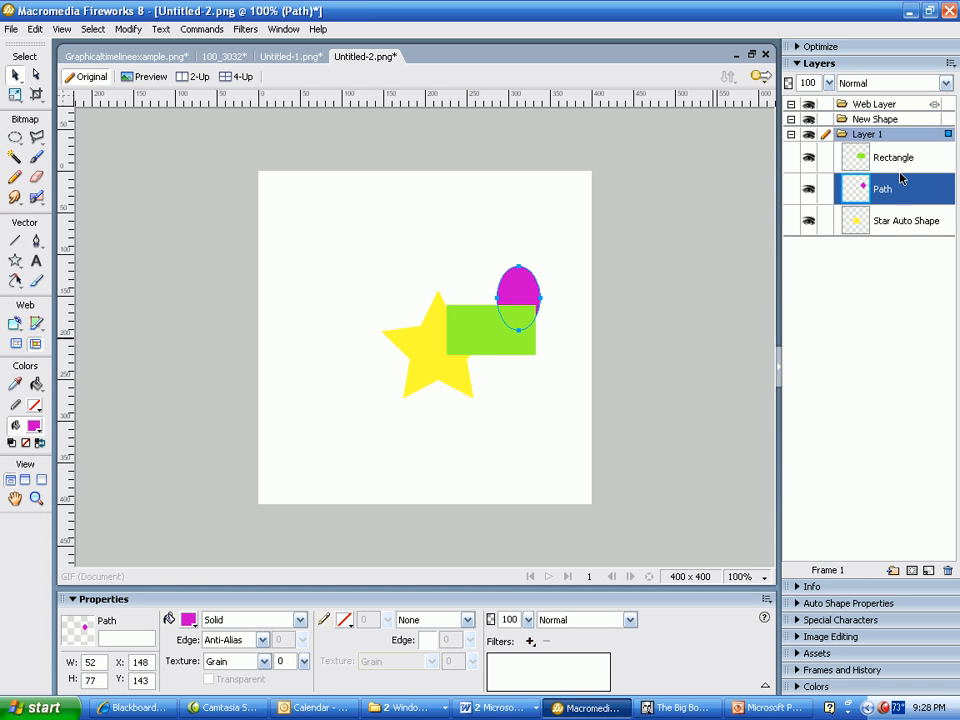
{"action": "left_click_drag", "start_coordinate": [898, 146], "coordinate": [900, 150]}
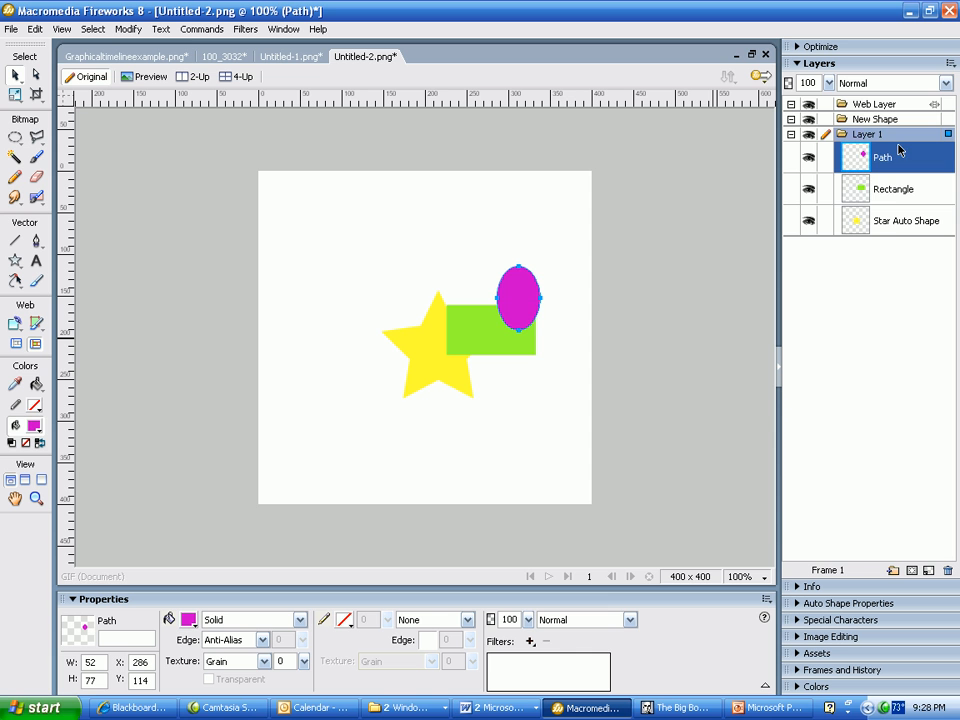
{"action": "left_click", "coordinate": [893, 189]}
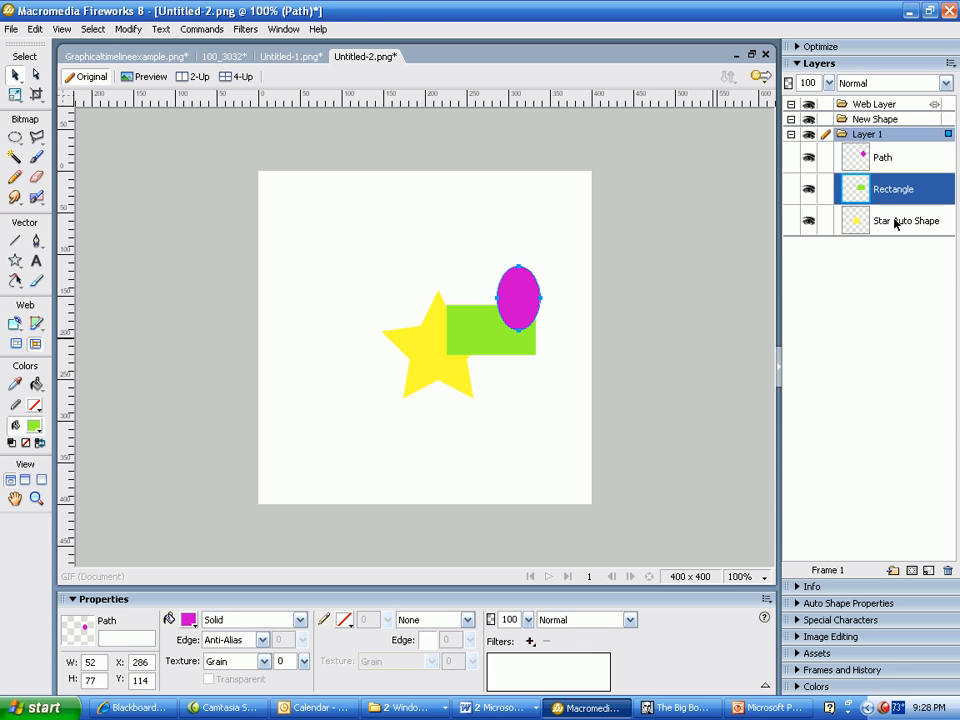
{"action": "left_click", "coordinate": [895, 221]}
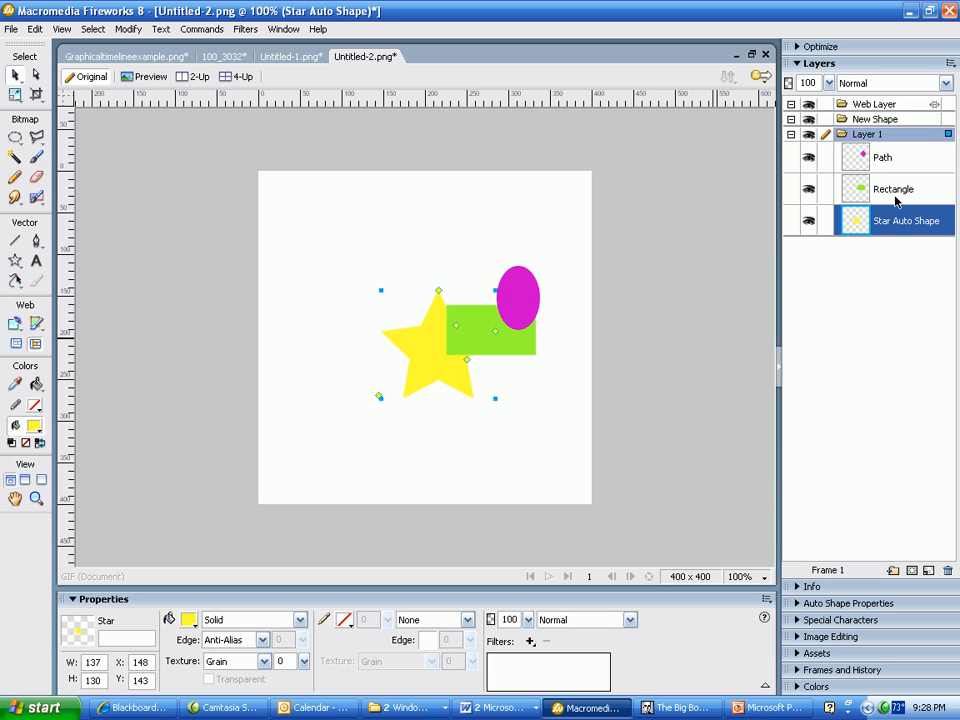
{"action": "left_click_drag", "start_coordinate": [897, 200], "coordinate": [898, 126]}
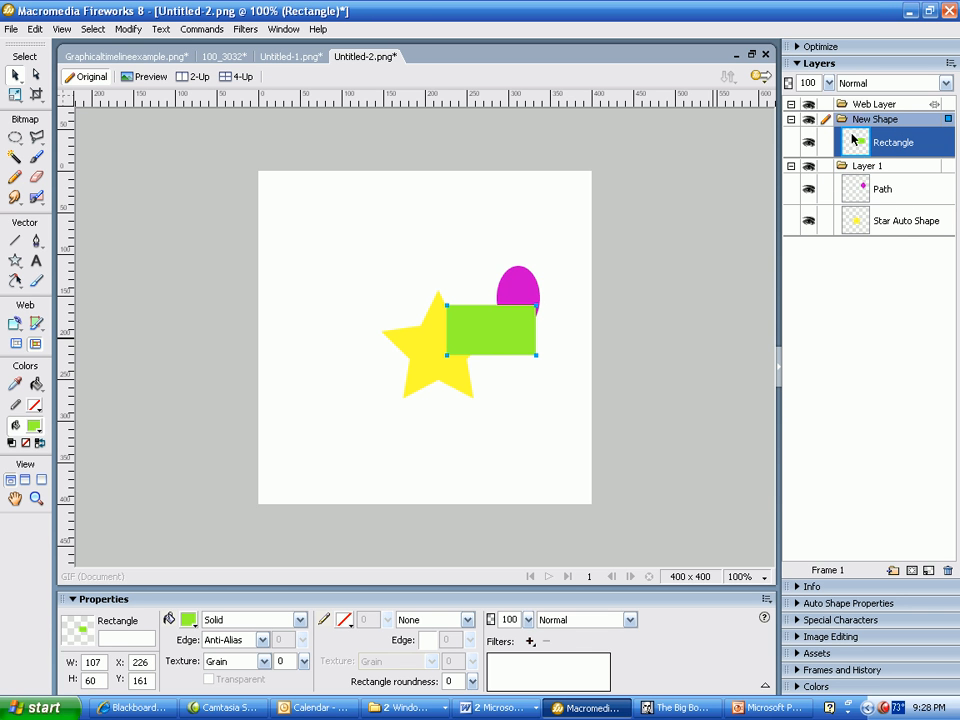
{"action": "left_click", "coordinate": [484, 270]}
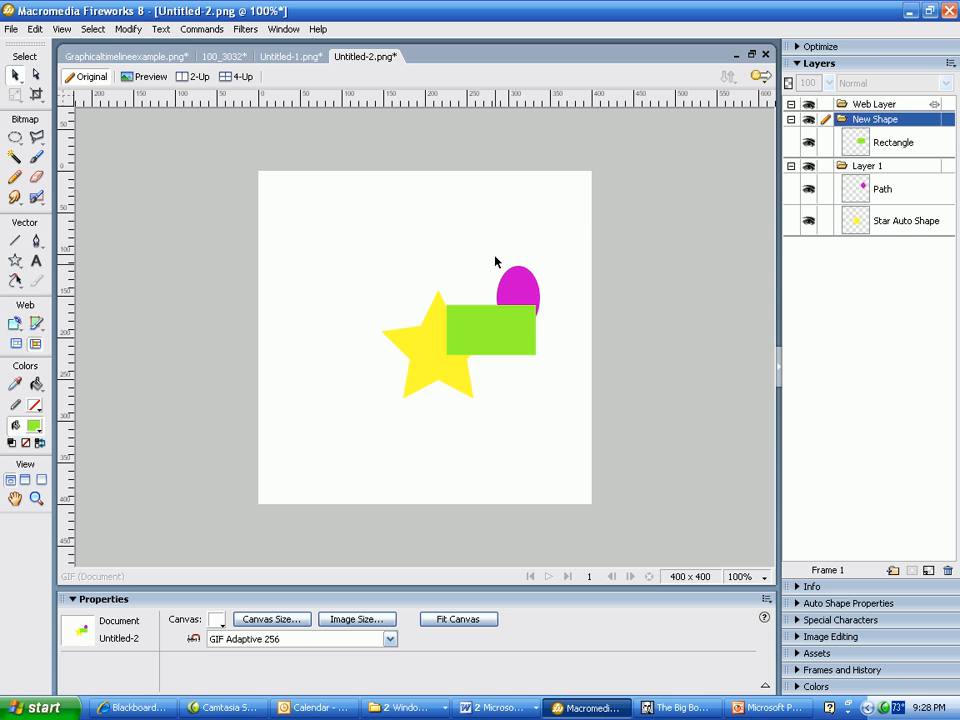
Step: Move the star to about X 69, Y 166, clear of the rectangle, and enlarge it to about 171 by 174 px
{"action": "left_click", "coordinate": [421, 364]}
{"action": "left_click_drag", "start_coordinate": [421, 364], "coordinate": [355, 383]}
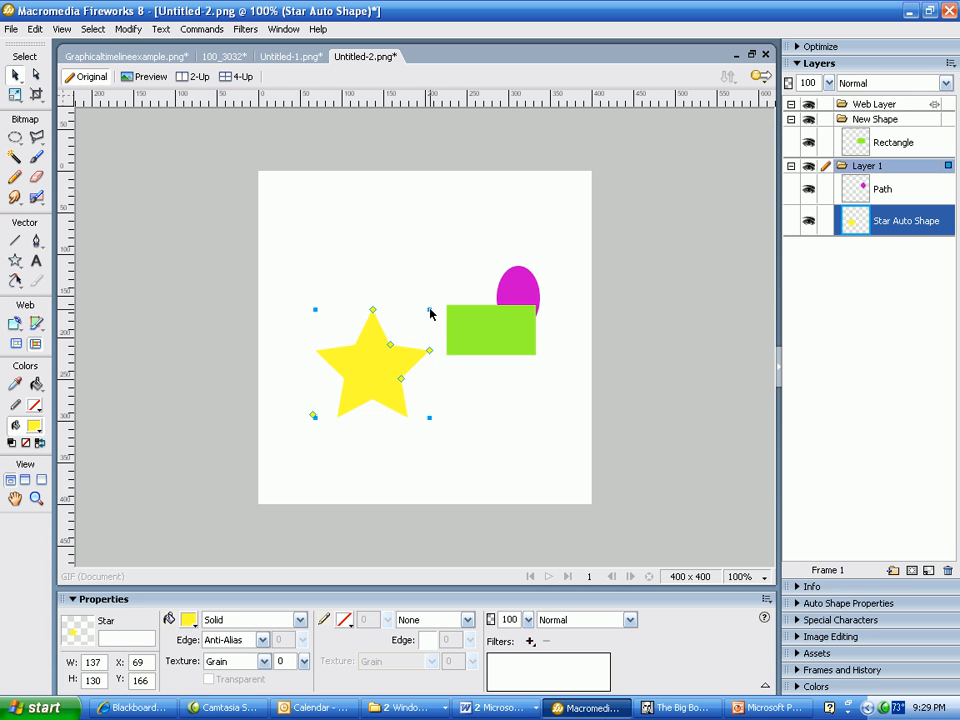
{"action": "left_click_drag", "start_coordinate": [431, 313], "coordinate": [458, 278]}
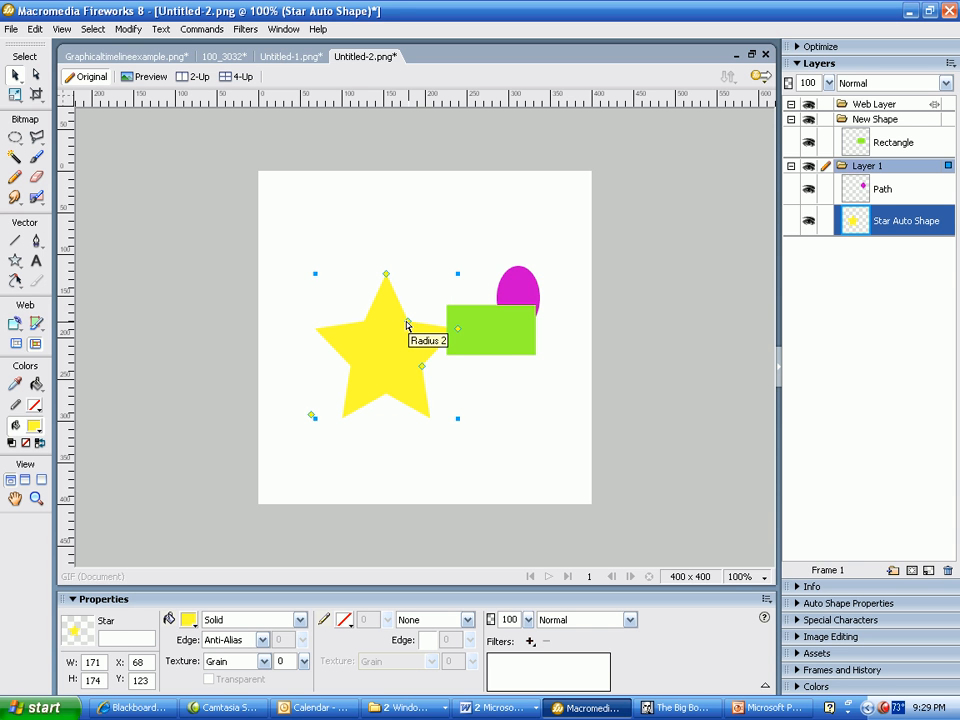
Step: Reshape the star with its Radius 2 control point to about 133 by 135 px and try its Roundness 2 control
{"action": "left_click_drag", "start_coordinate": [408, 325], "coordinate": [376, 293]}
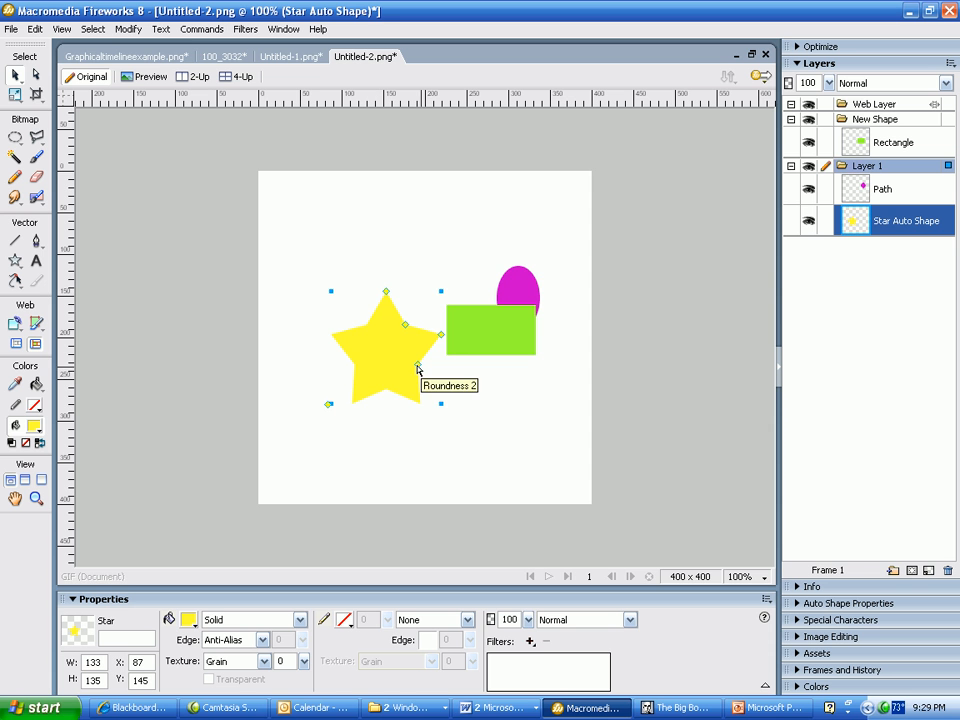
{"action": "left_click_drag", "start_coordinate": [452, 373], "coordinate": [417, 370]}
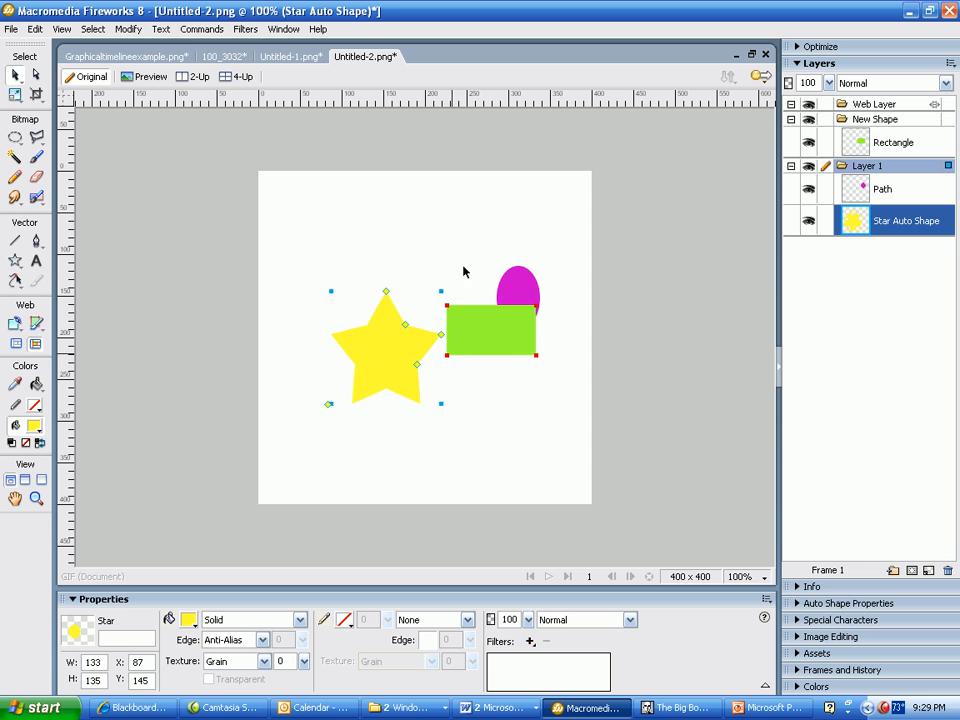
{"action": "left_click", "coordinate": [317, 463]}
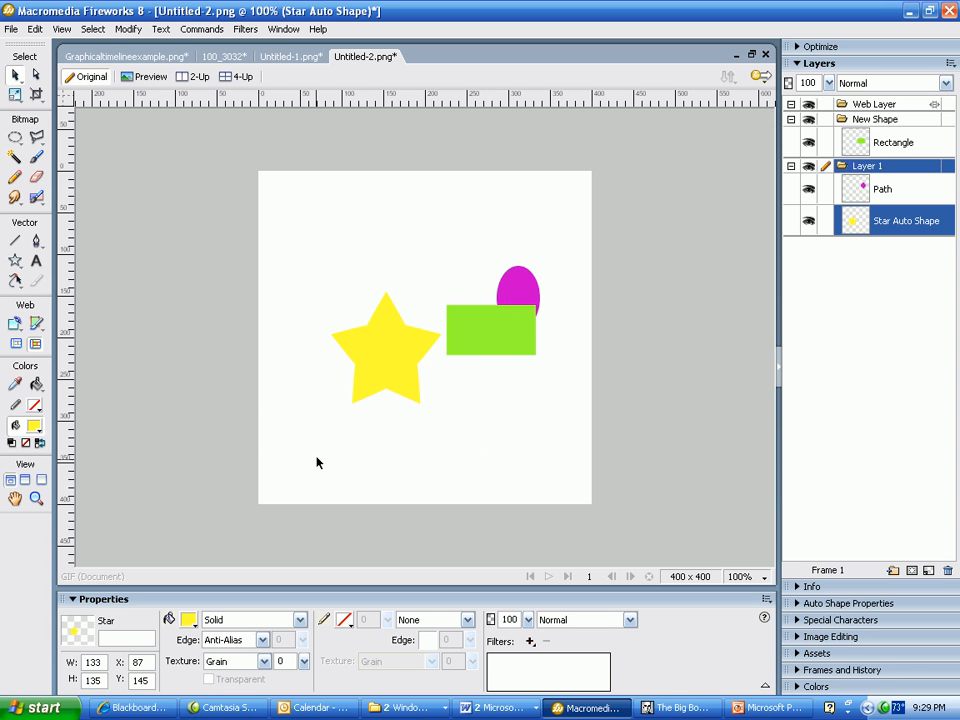
Step: Select and deselect the star on the canvas, and select the ellipse object in Layer 1
{"action": "left_click", "coordinate": [393, 370]}
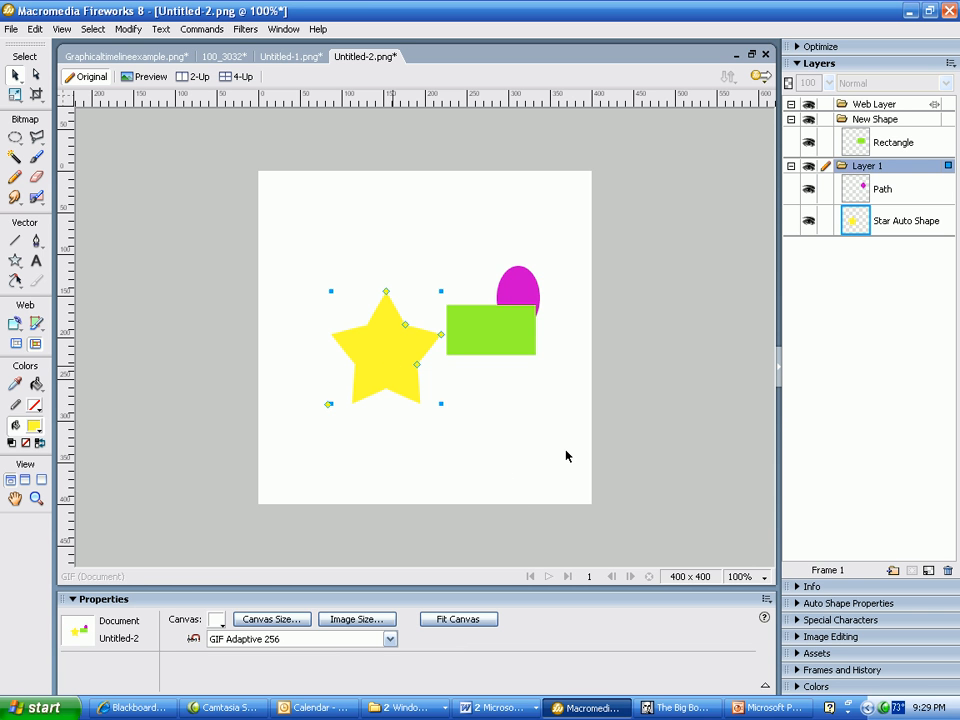
{"action": "left_click", "coordinate": [446, 486]}
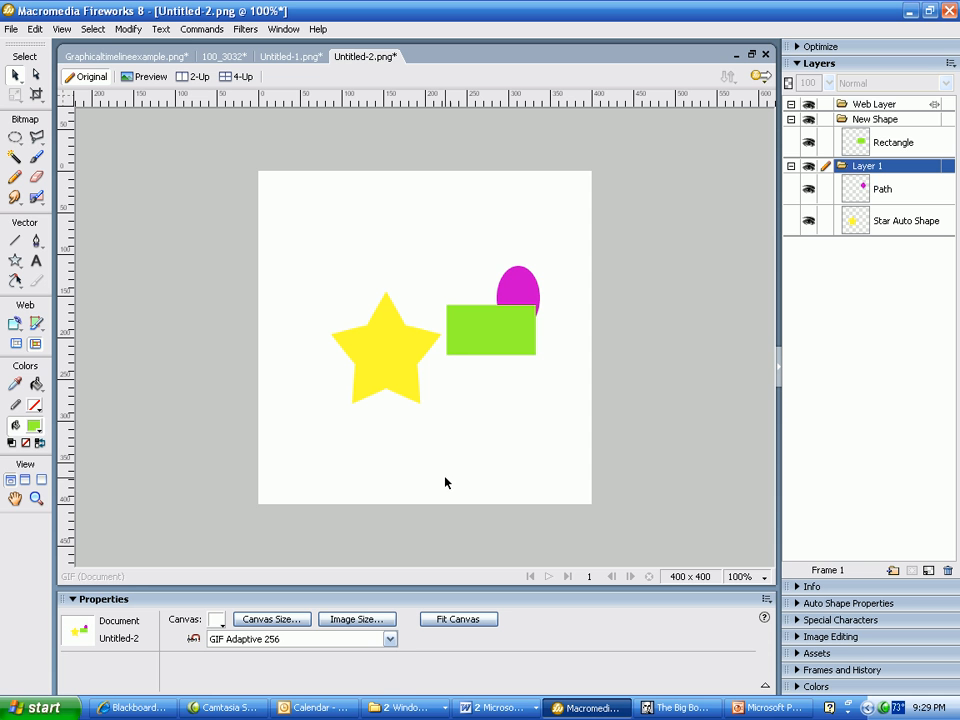
{"action": "left_click", "coordinate": [885, 192]}
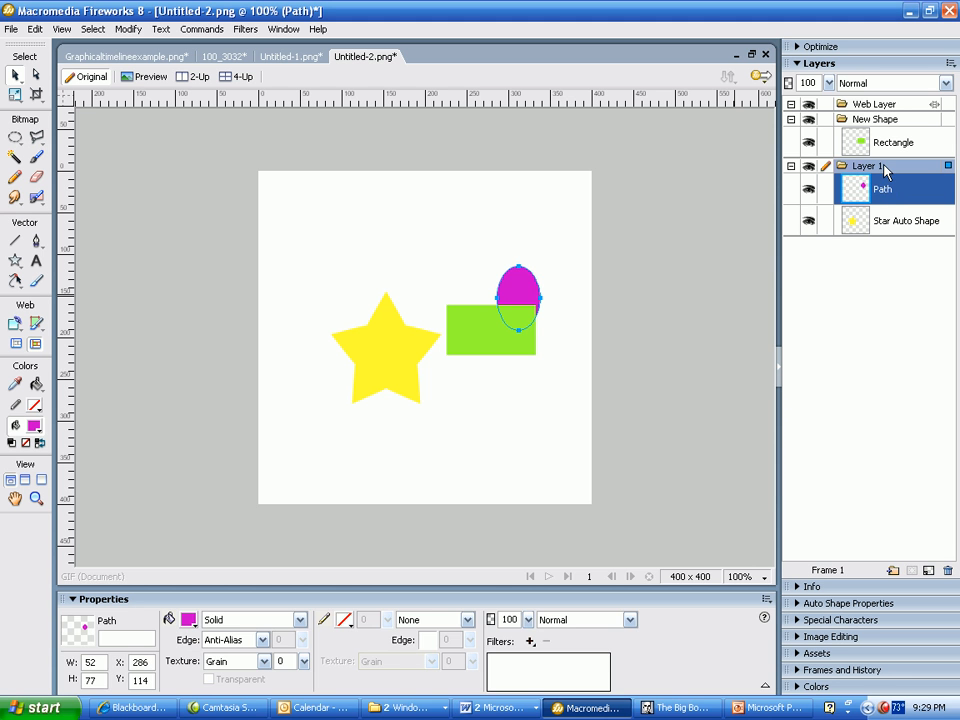
Step: Rename Layer 1 as "New name" and clear the object selection
{"action": "double_click", "coordinate": [884, 170]}
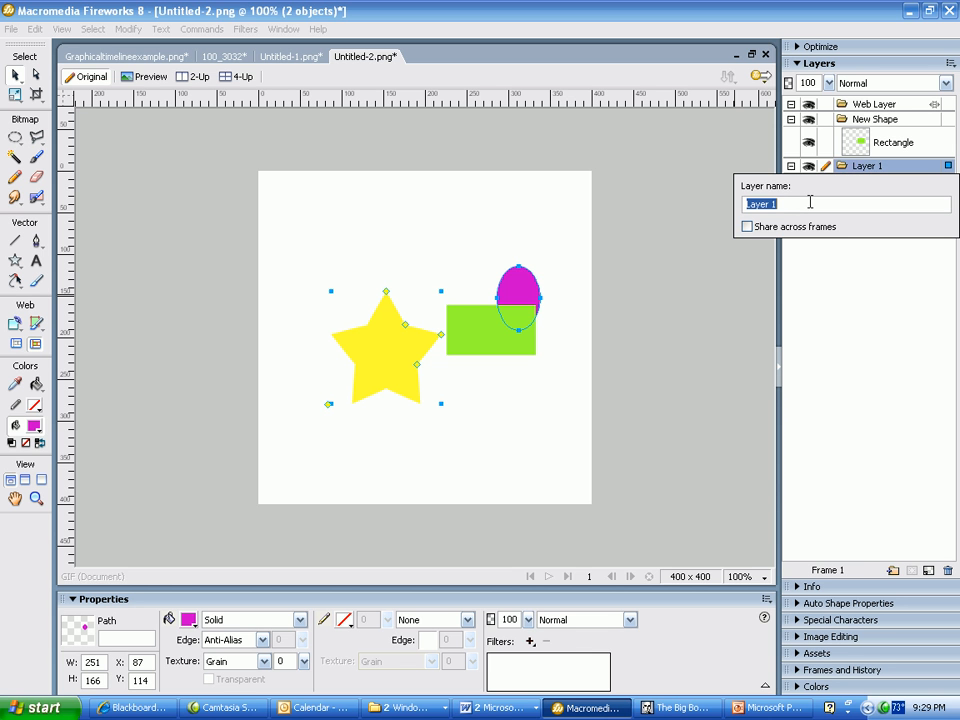
{"action": "type", "text": "New name"}
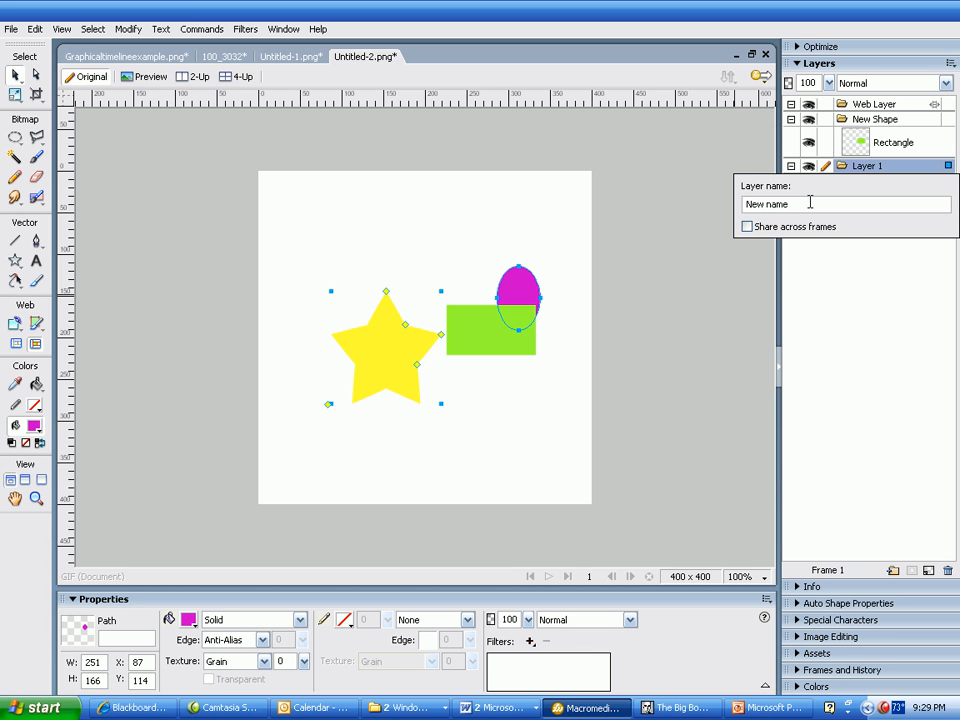
{"action": "key", "text": "Return"}
{"action": "left_click", "coordinate": [847, 332]}
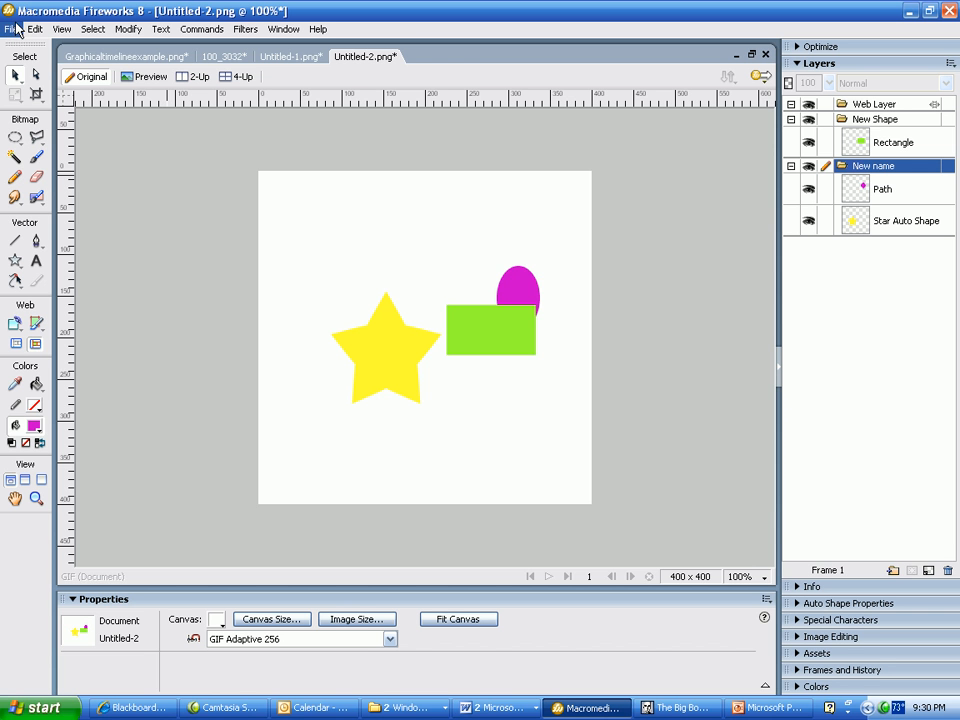
Step: Open the balloon image from the clip art folder
{"action": "left_click", "coordinate": [13, 33]}
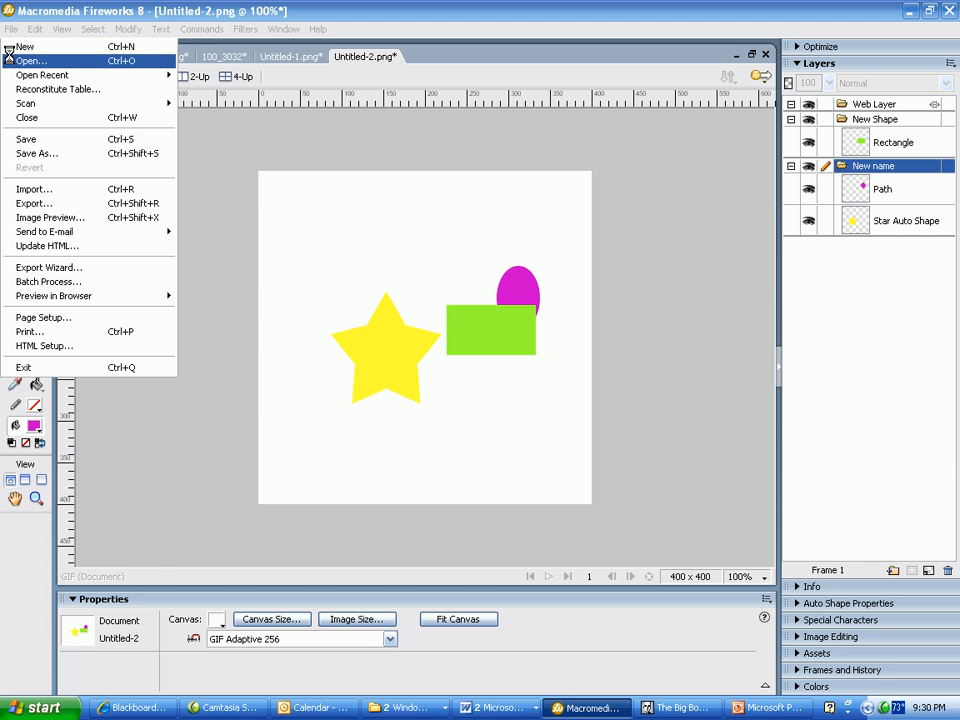
{"action": "left_click", "coordinate": [12, 62]}
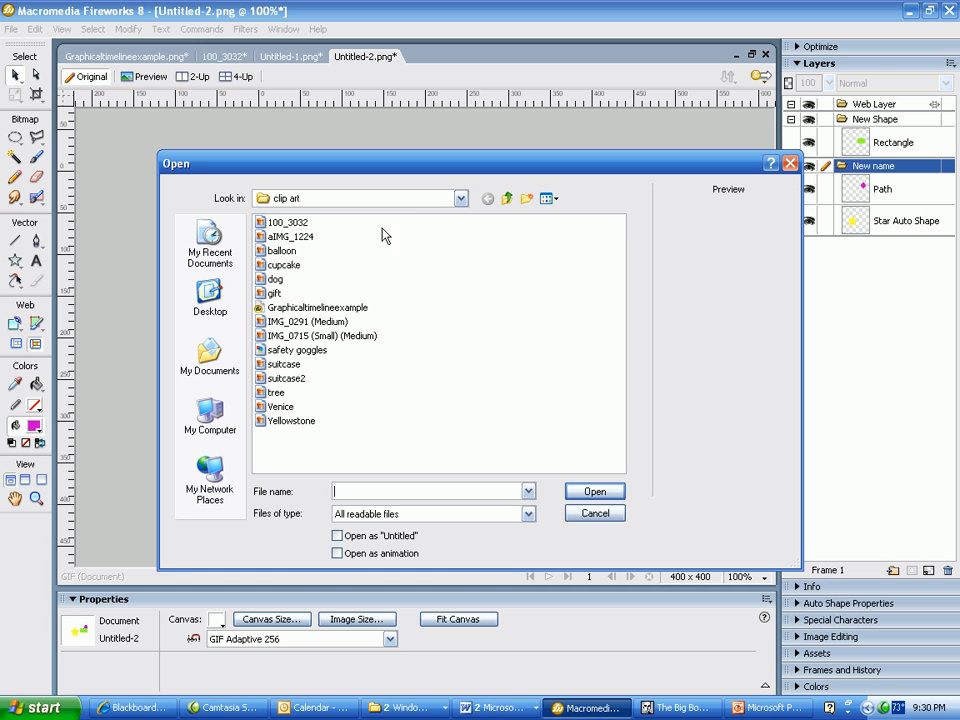
{"action": "double_click", "coordinate": [290, 252]}
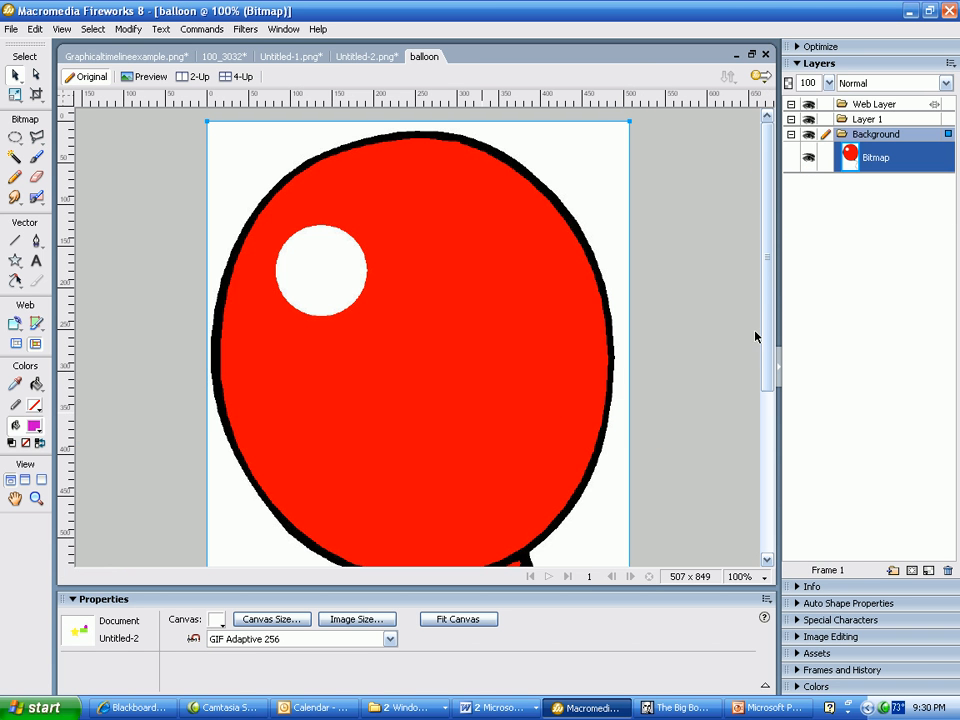
Step: Look through the open balloon and Untitled-2.png documents, and close Untitled-1.png without saving its changes
{"action": "left_click", "coordinate": [370, 57]}
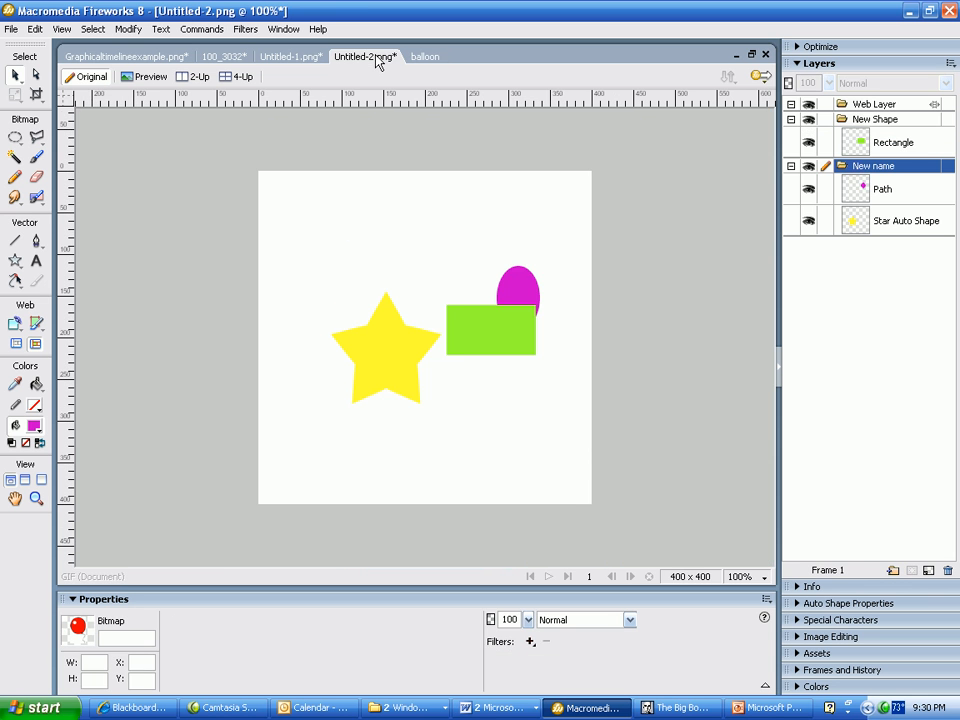
{"action": "left_click", "coordinate": [418, 58]}
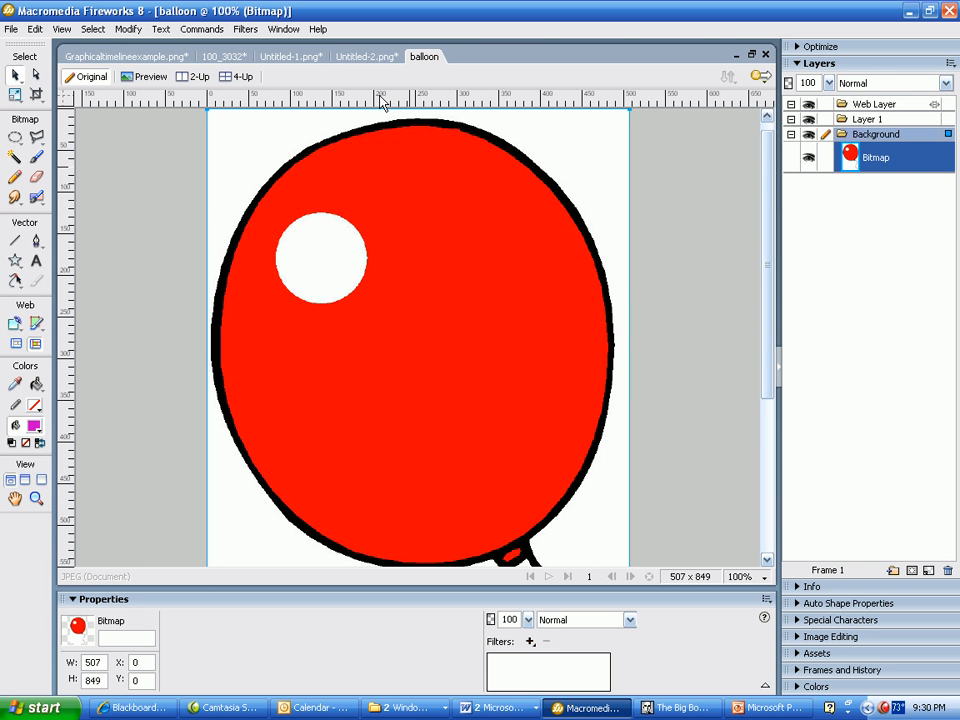
{"action": "left_click", "coordinate": [366, 59]}
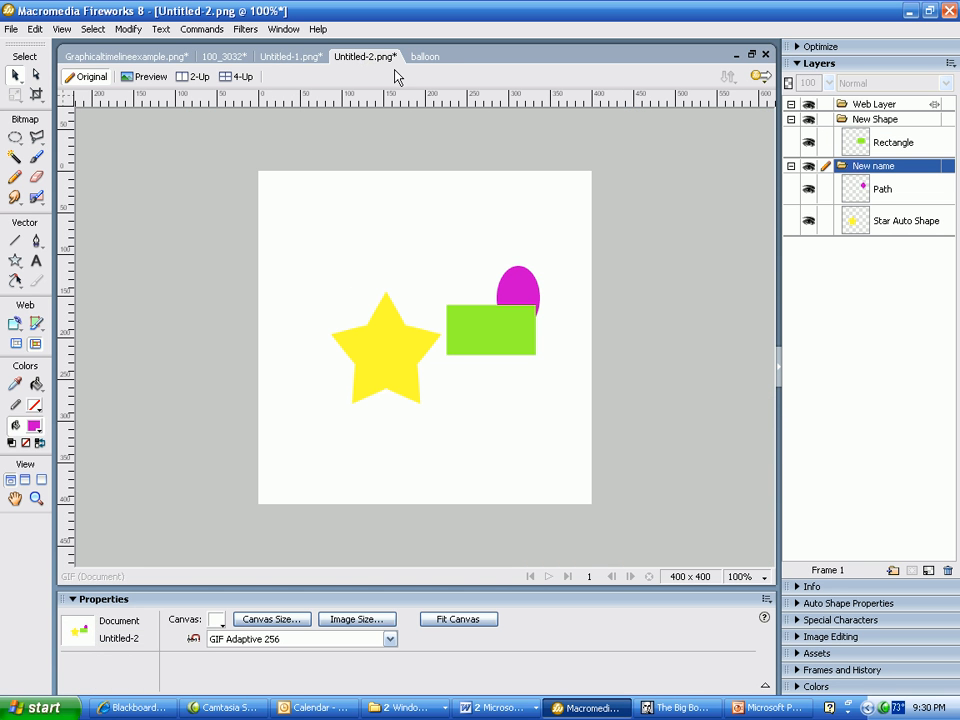
{"action": "left_click", "coordinate": [297, 60]}
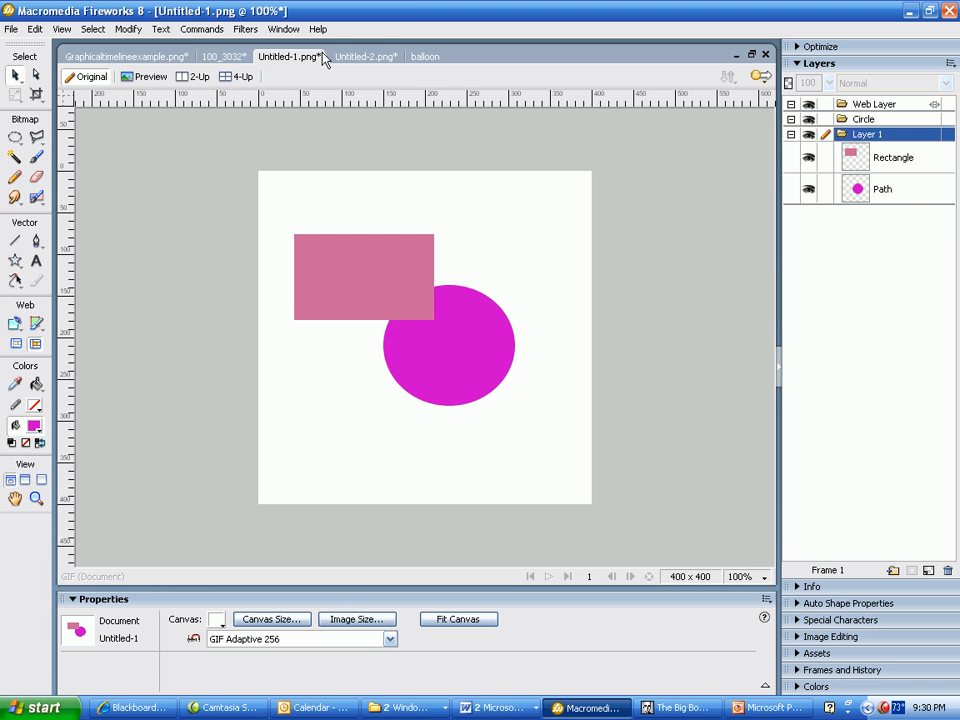
{"action": "left_click", "coordinate": [11, 29]}
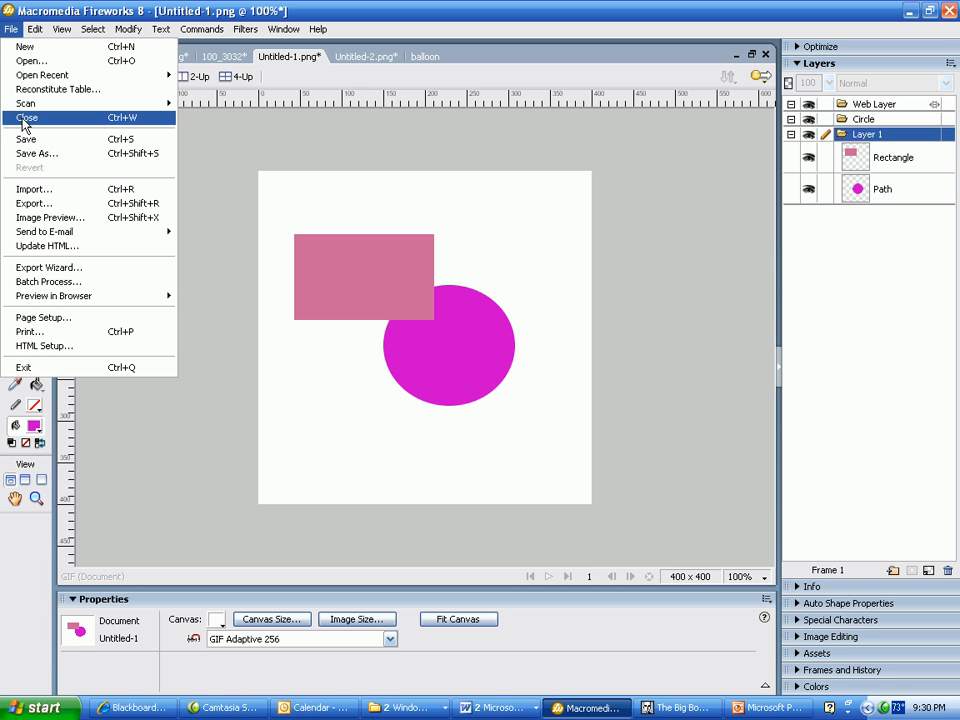
{"action": "left_click", "coordinate": [166, 120]}
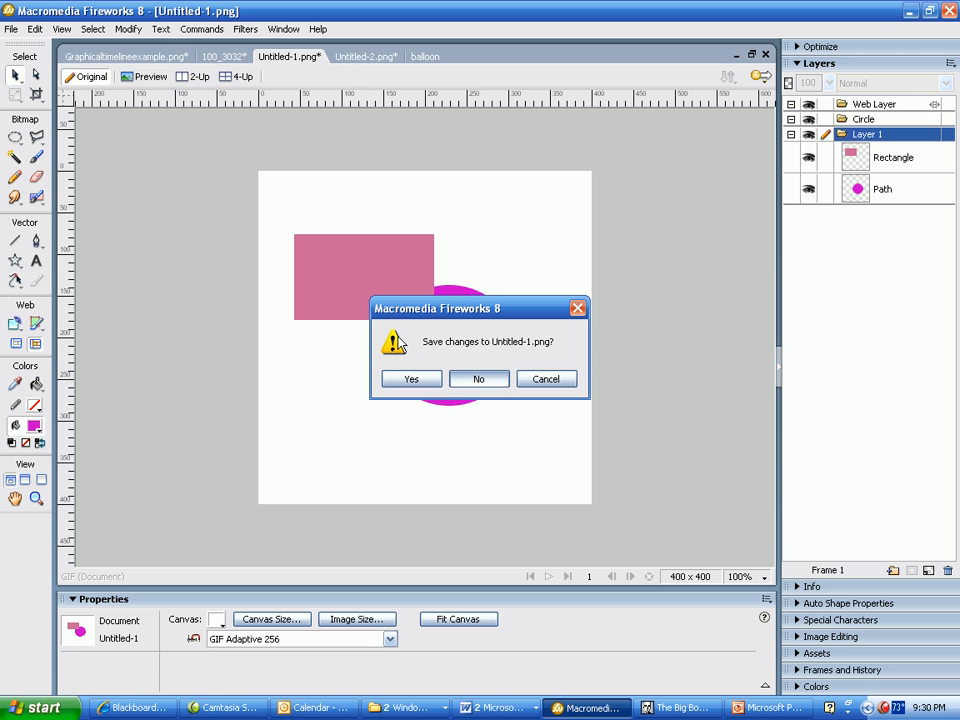
{"action": "key", "text": "n"}
{"action": "left_click", "coordinate": [228, 59]}
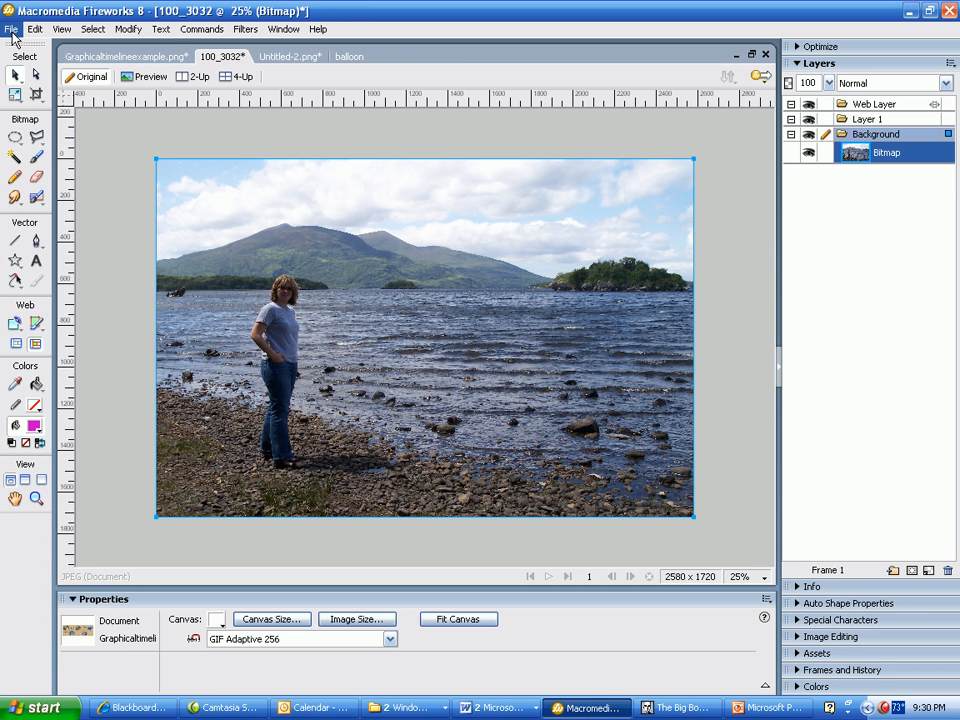
{"action": "left_click", "coordinate": [12, 30]}
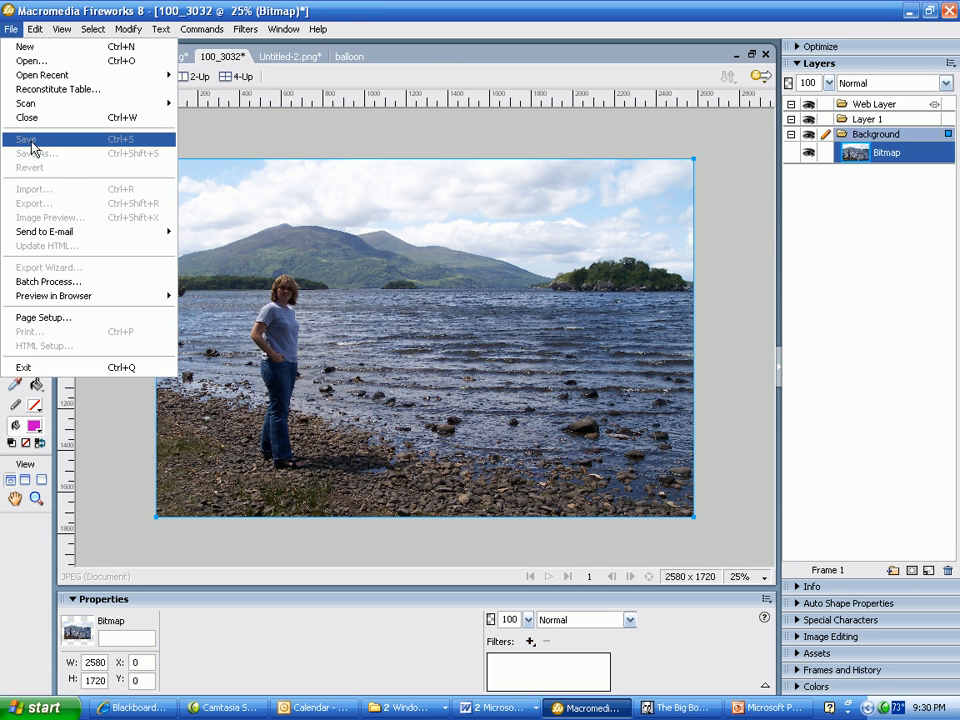
{"action": "left_click", "coordinate": [232, 132]}
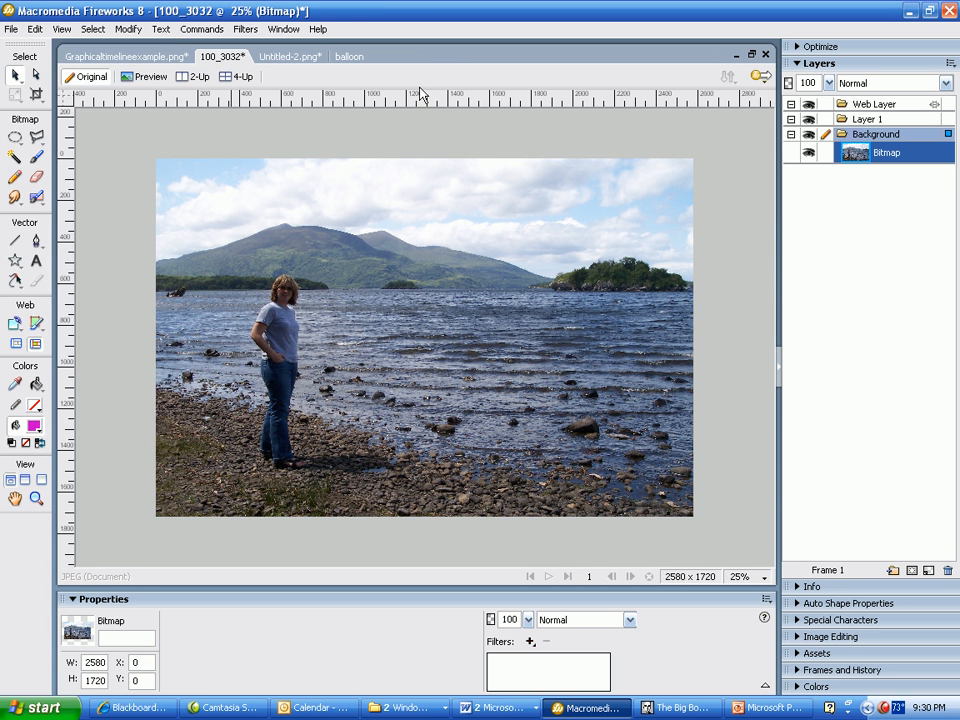
Step: Remove the white background around the balloon in the balloon document with the Magic Wand tool
{"action": "left_click", "coordinate": [354, 64]}
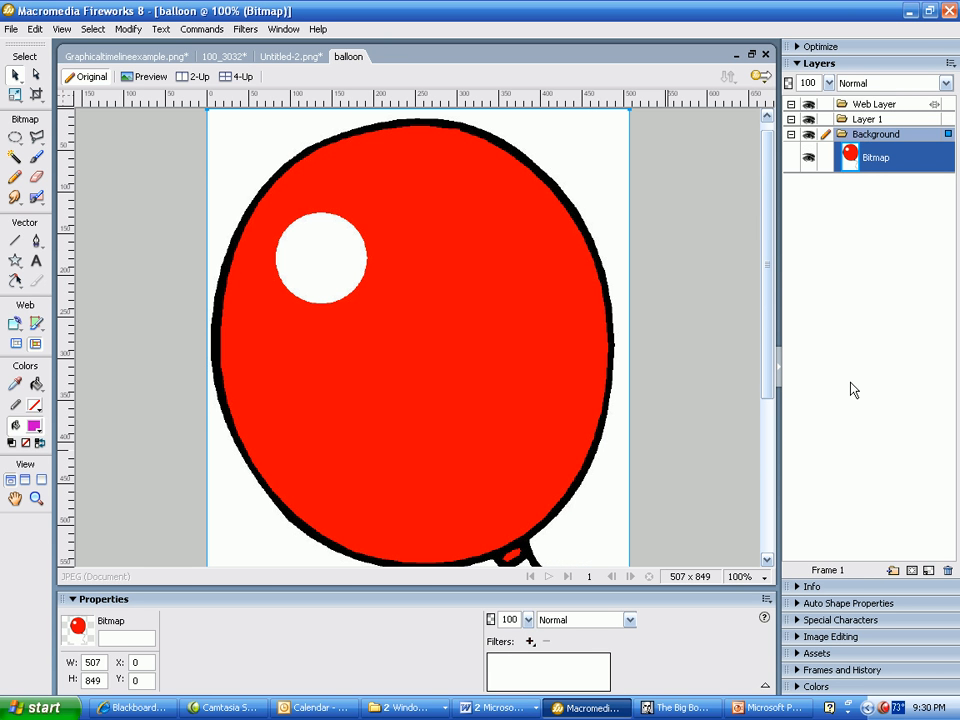
{"action": "left_click", "coordinate": [764, 577]}
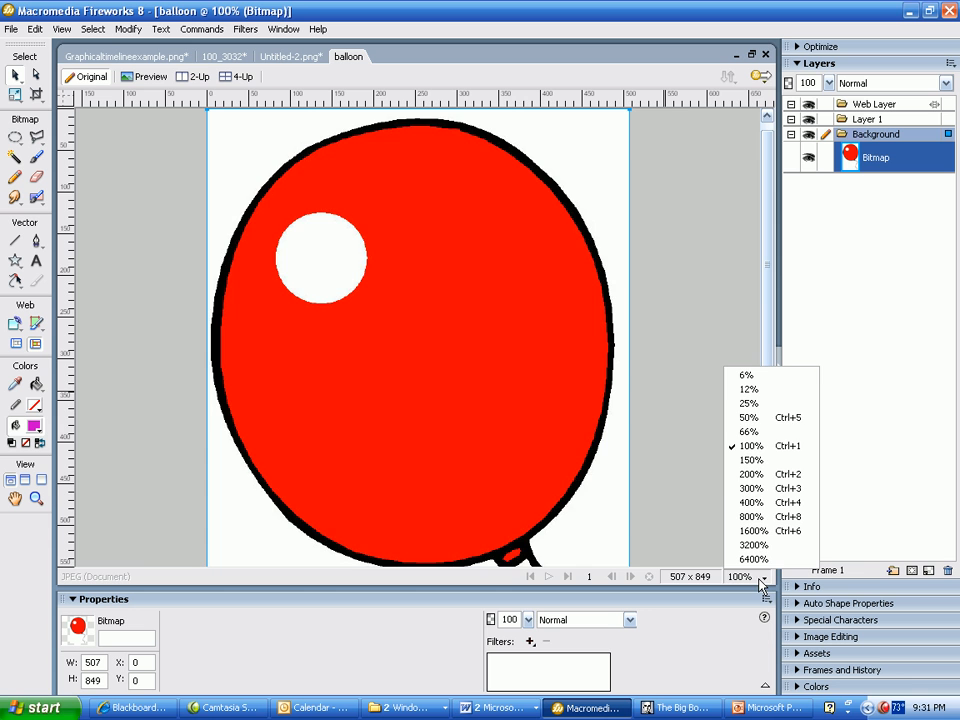
{"action": "left_click", "coordinate": [749, 420]}
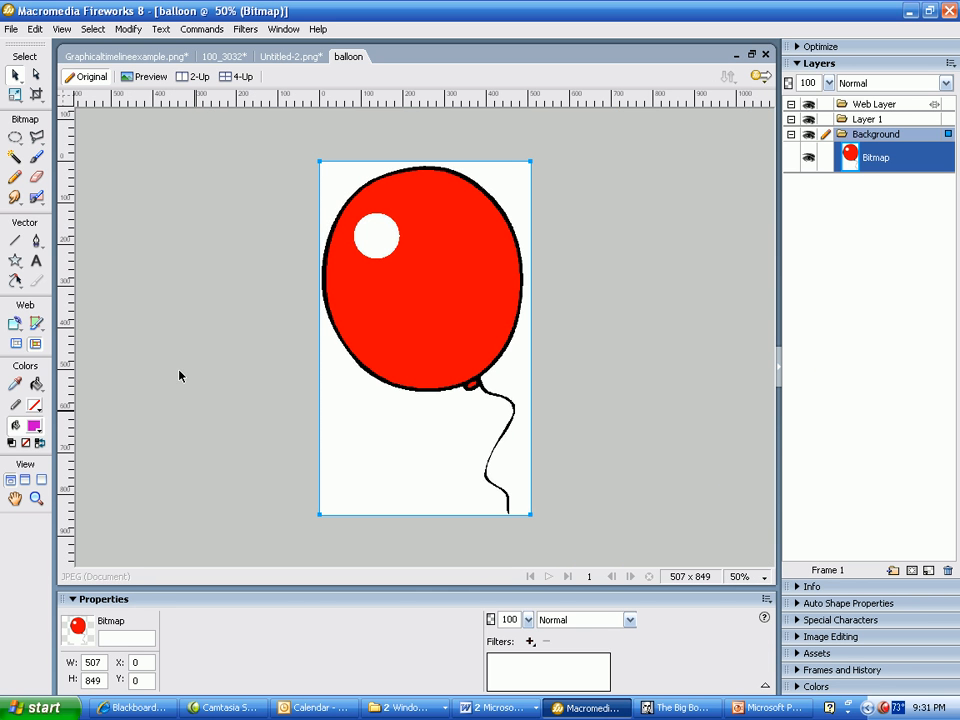
{"action": "left_click", "coordinate": [15, 157]}
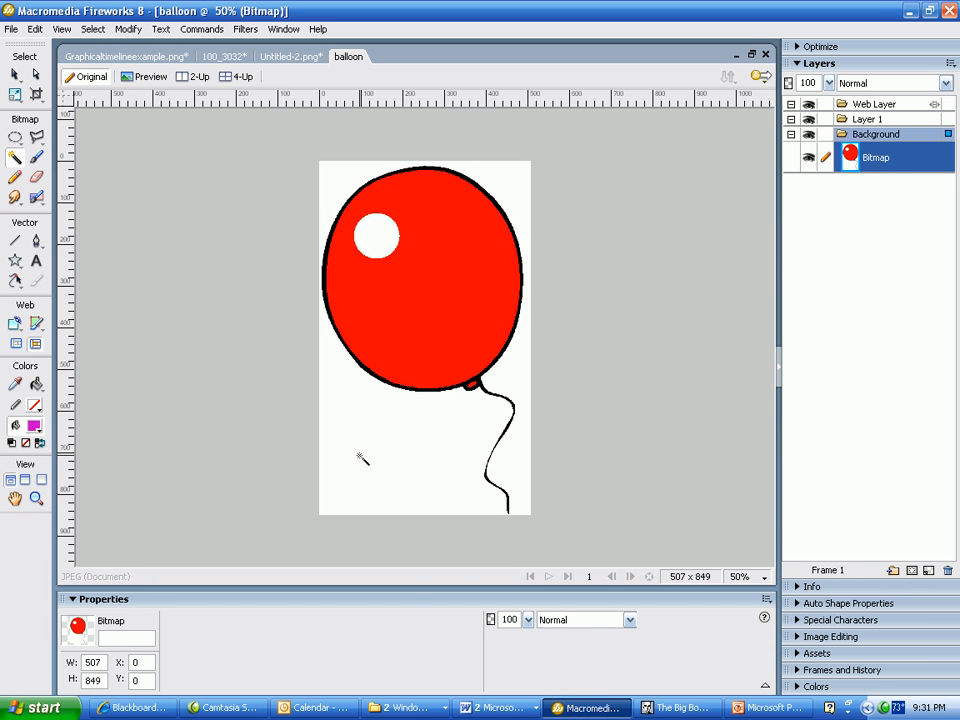
{"action": "left_click", "coordinate": [390, 472]}
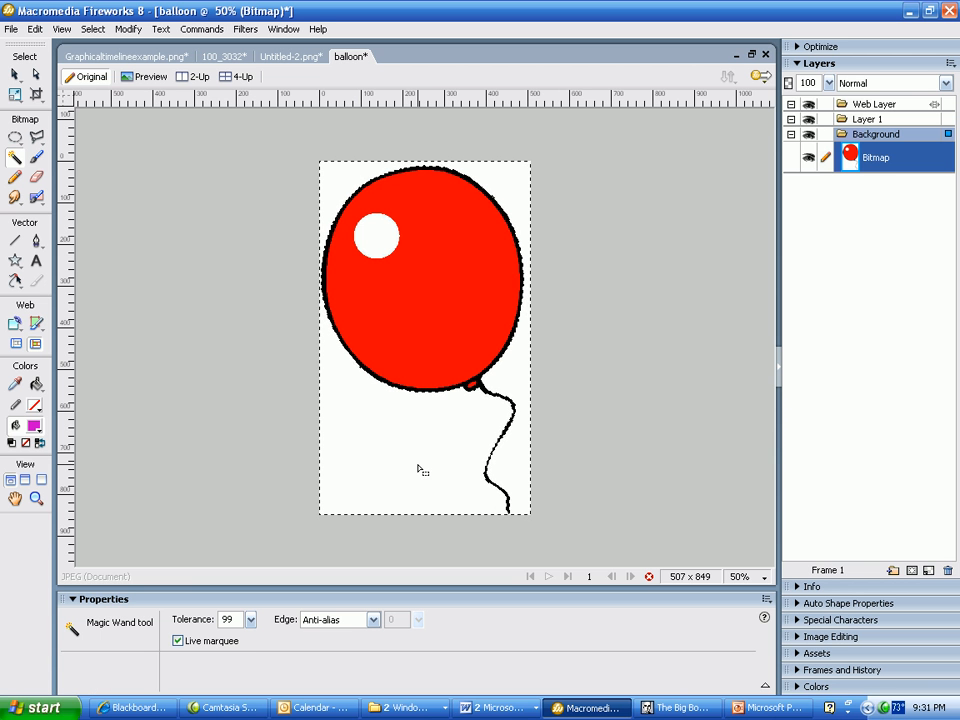
{"action": "key", "text": "Delete"}
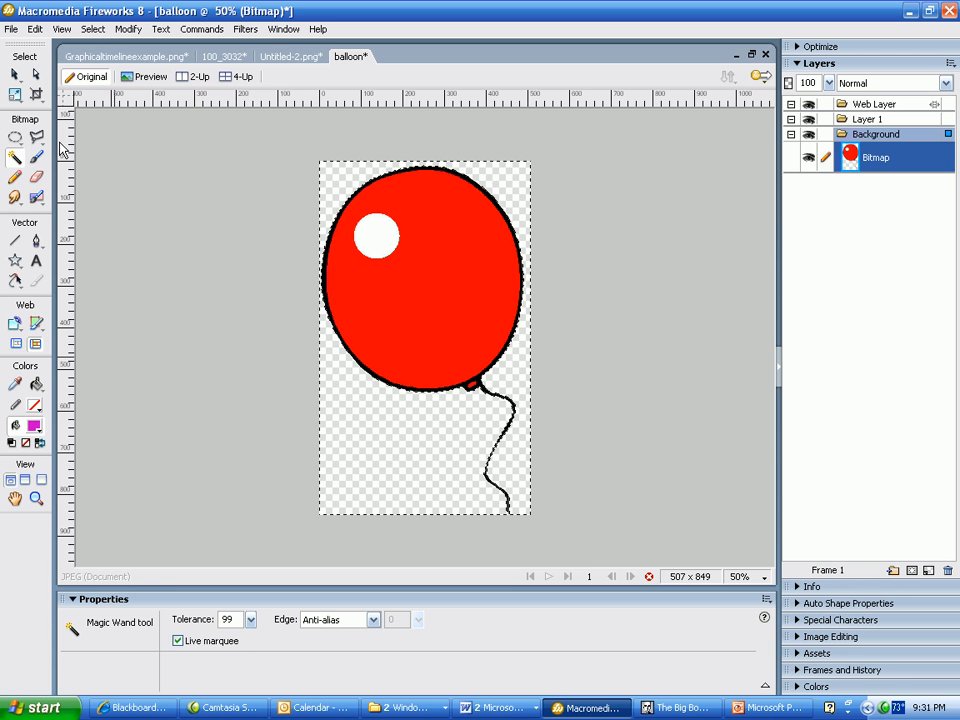
Step: Replace the background marquee with a selection of the whole balloon image and try to move it into the Untitled-2.png document
{"action": "left_click", "coordinate": [92, 29]}
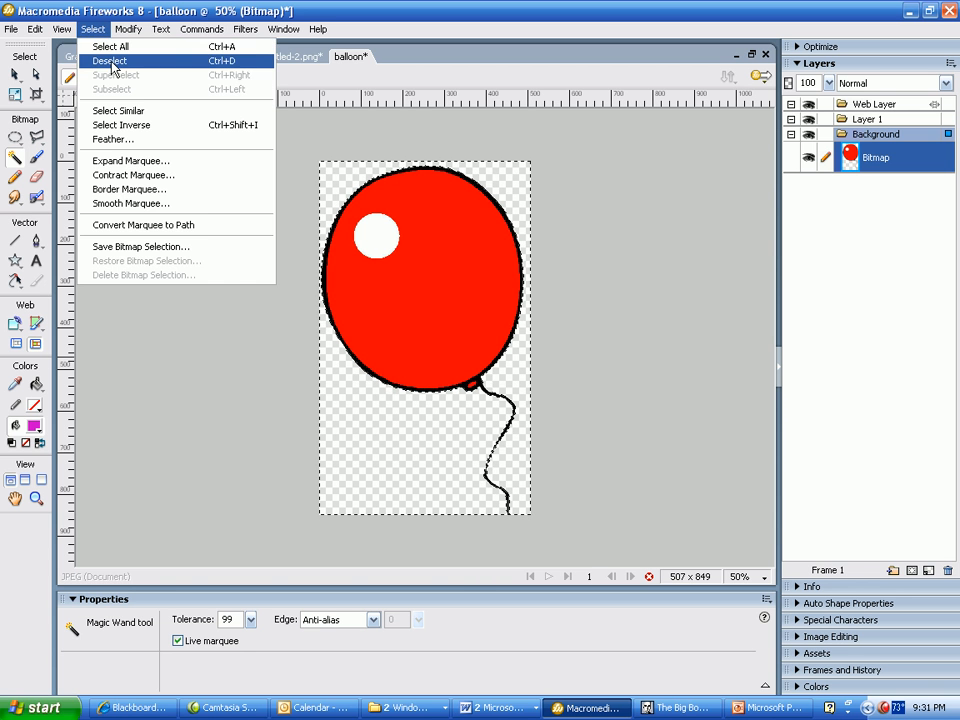
{"action": "left_click", "coordinate": [112, 62]}
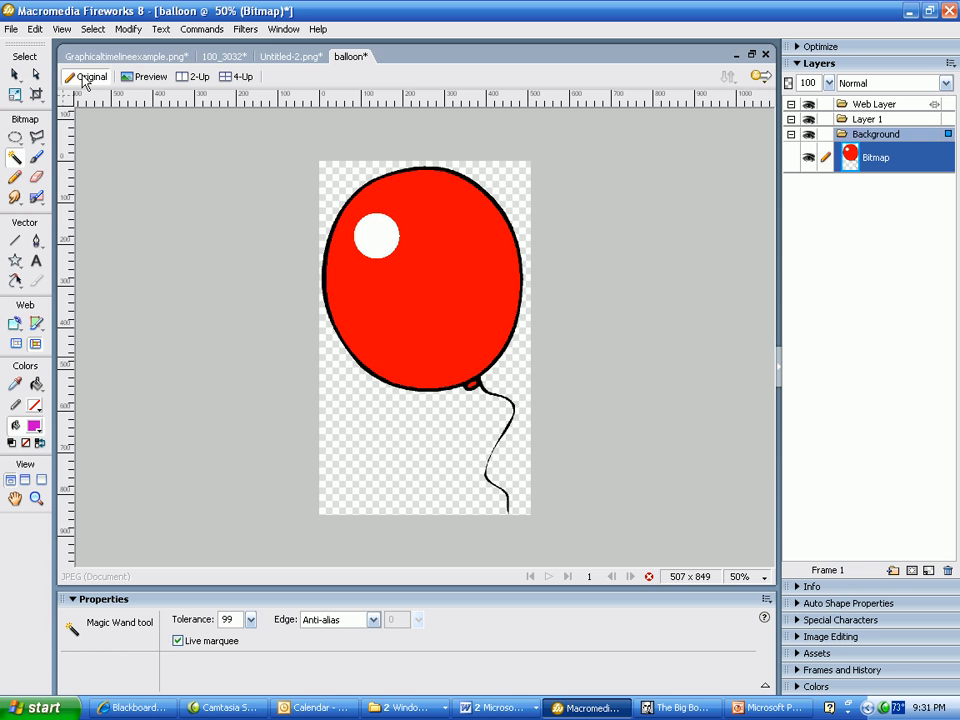
{"action": "left_click", "coordinate": [92, 28]}
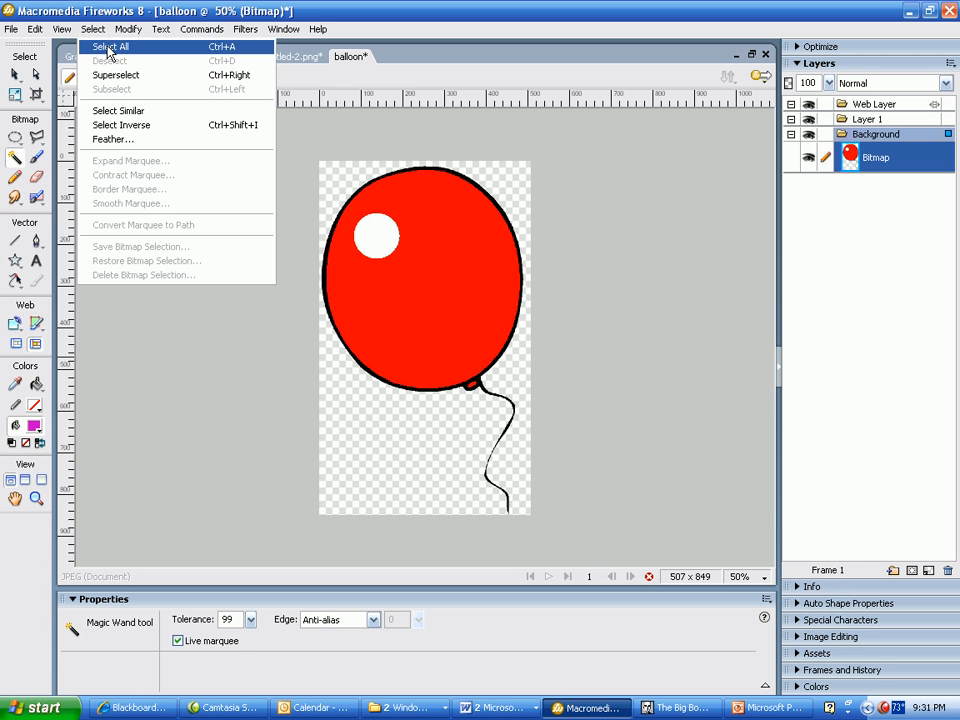
{"action": "left_click", "coordinate": [111, 50]}
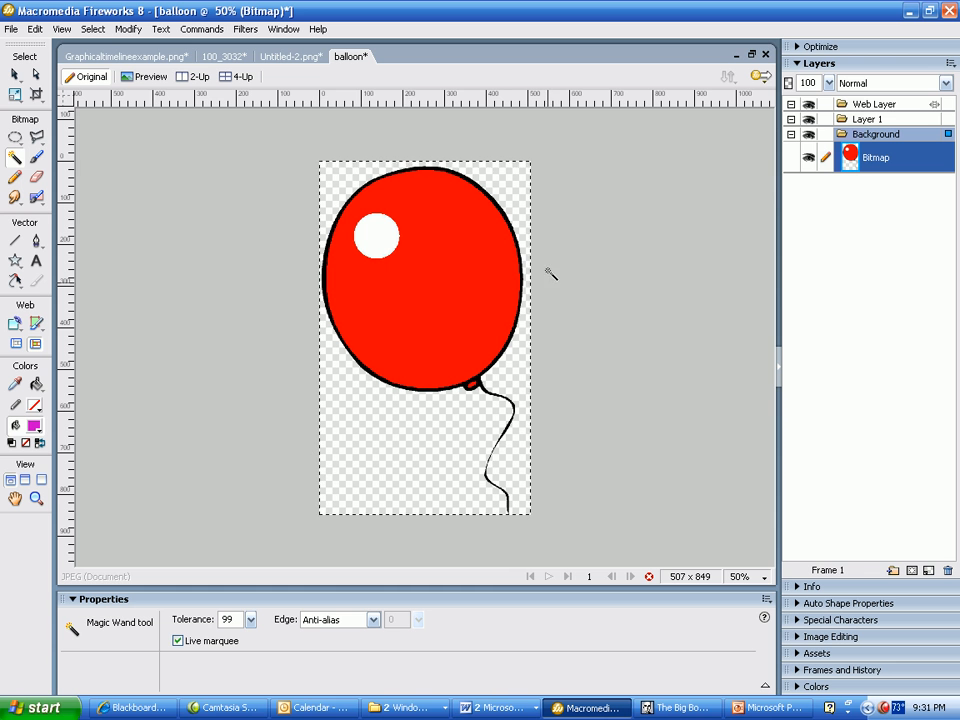
{"action": "left_click", "coordinate": [15, 74]}
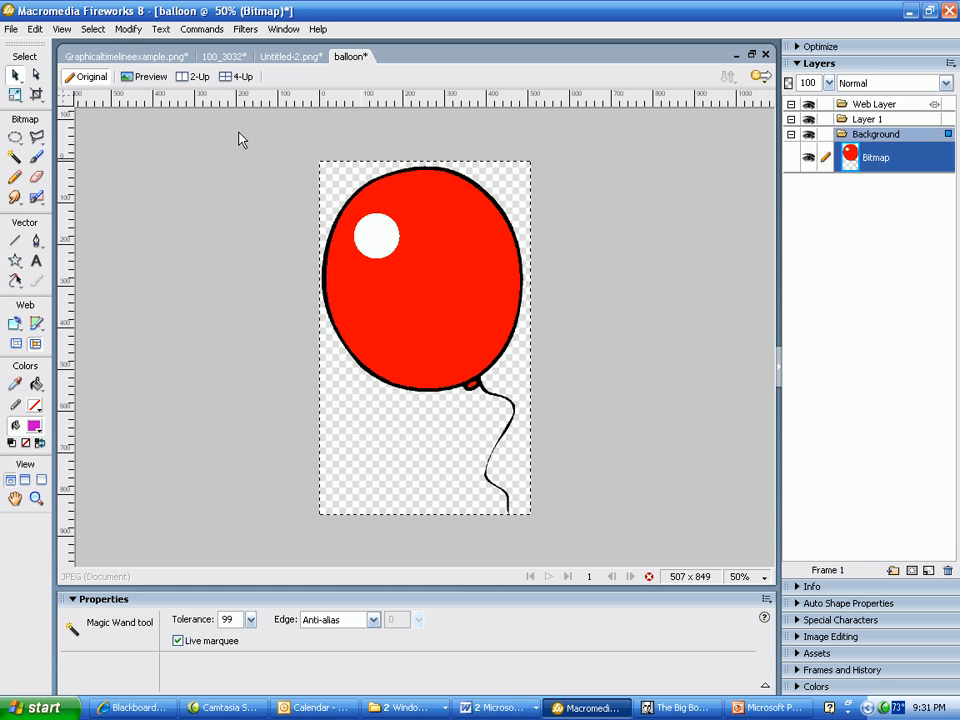
{"action": "left_click", "coordinate": [407, 253]}
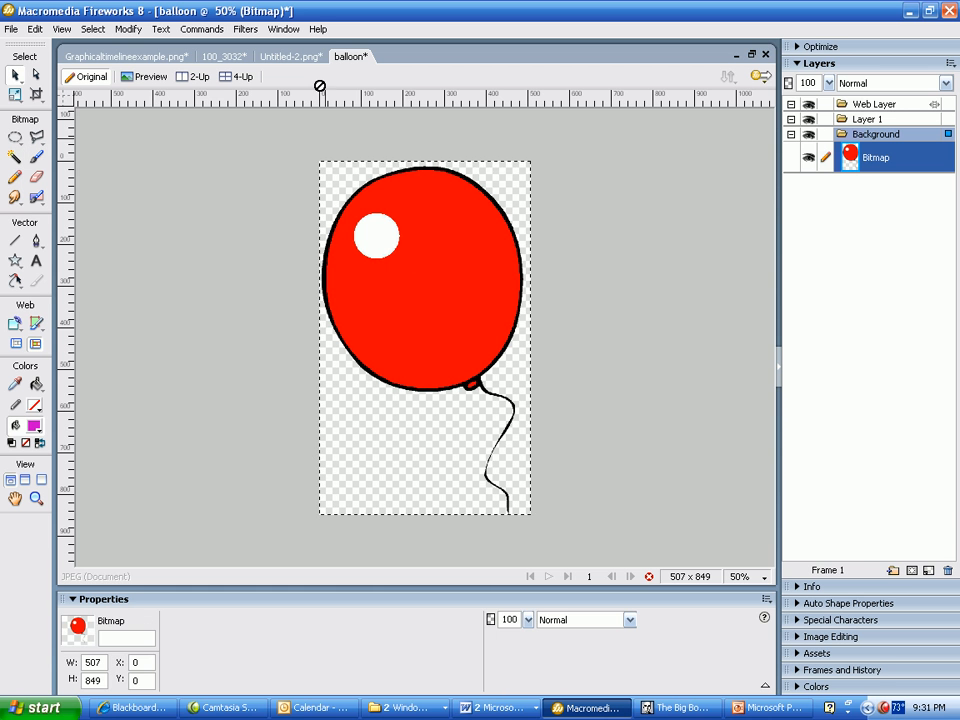
Step: Tile the document windows vertically and minimize the Graphicaltimelineexample.png and 100_3032 windows
{"action": "left_click", "coordinate": [281, 30]}
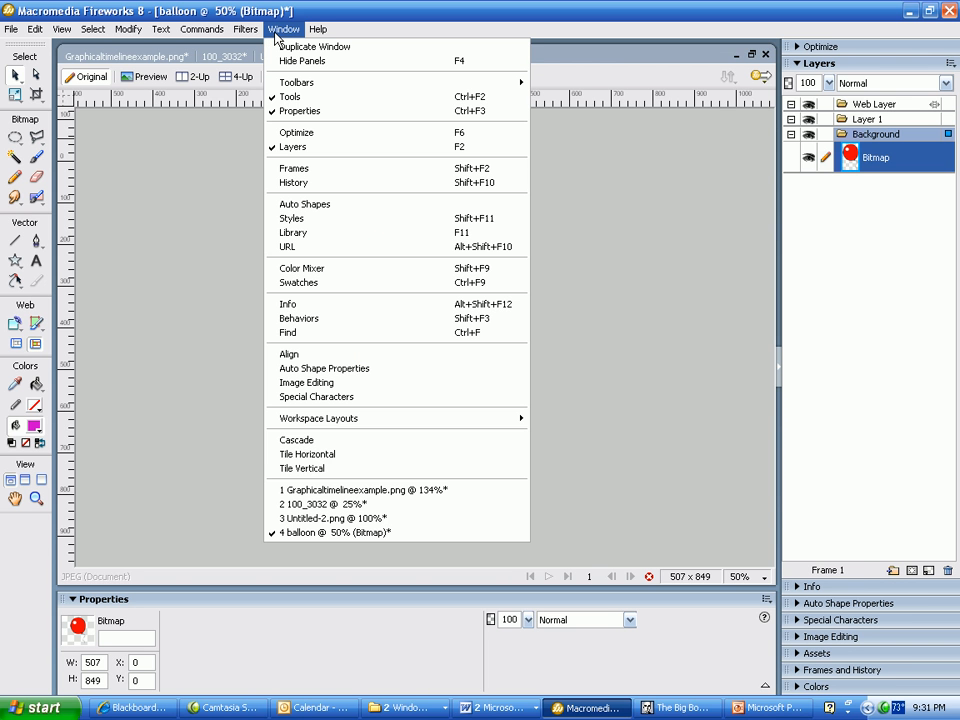
{"action": "left_click", "coordinate": [303, 469]}
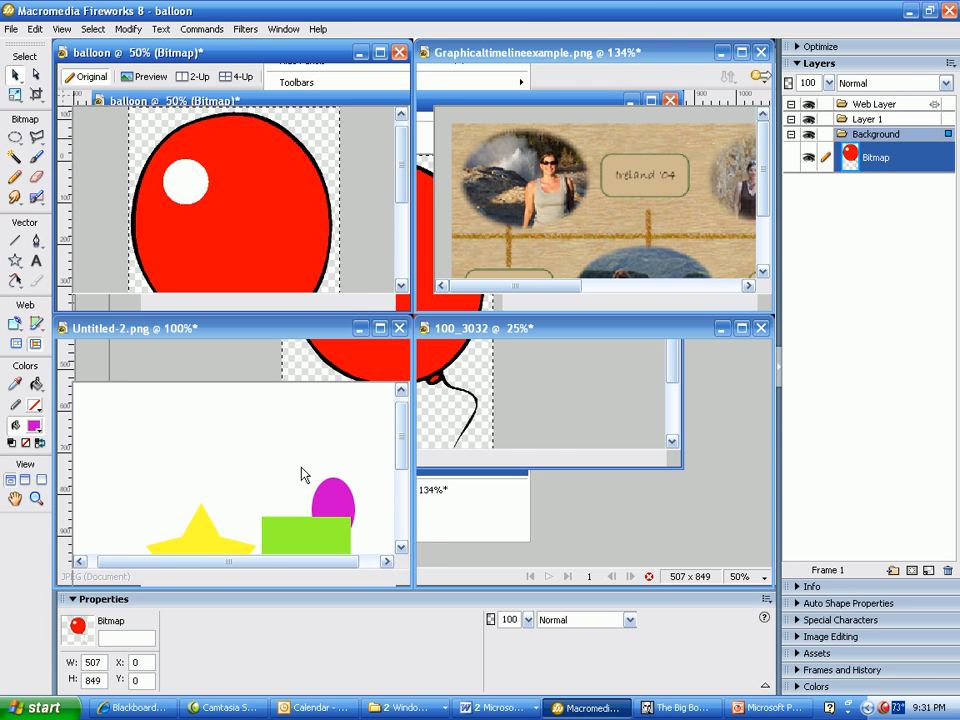
{"action": "left_click", "coordinate": [722, 52]}
{"action": "left_click", "coordinate": [721, 330]}
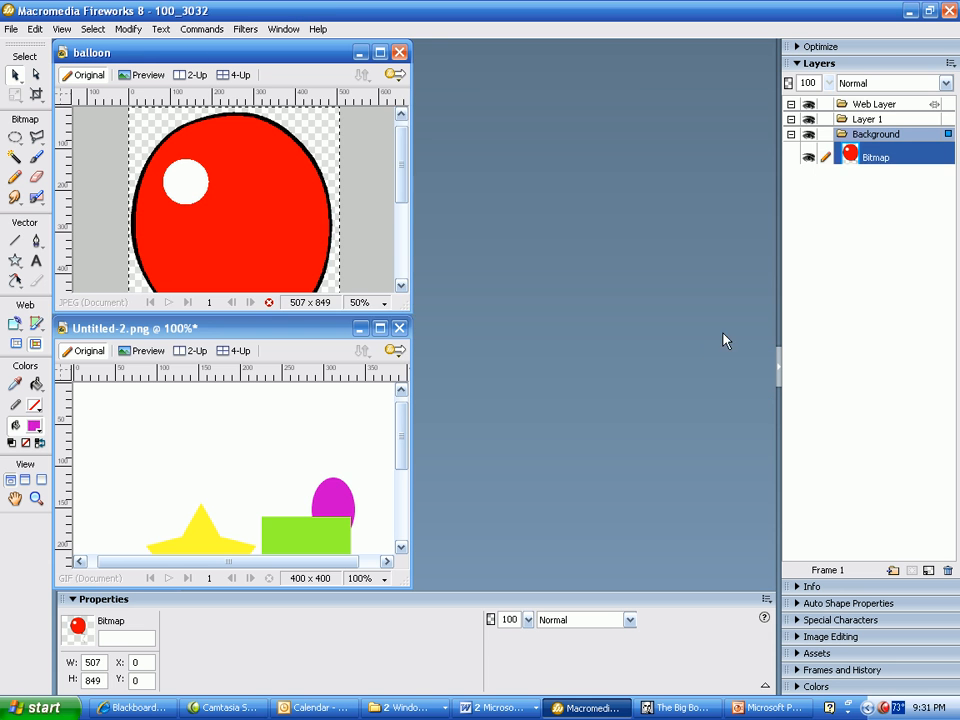
Step: Widen the Untitled-2.png and balloon windows so both span nearly the full workspace width
{"action": "left_click", "coordinate": [411, 412]}
{"action": "left_click_drag", "start_coordinate": [411, 412], "coordinate": [759, 418]}
{"action": "left_click_drag", "start_coordinate": [410, 220], "coordinate": [757, 231]}
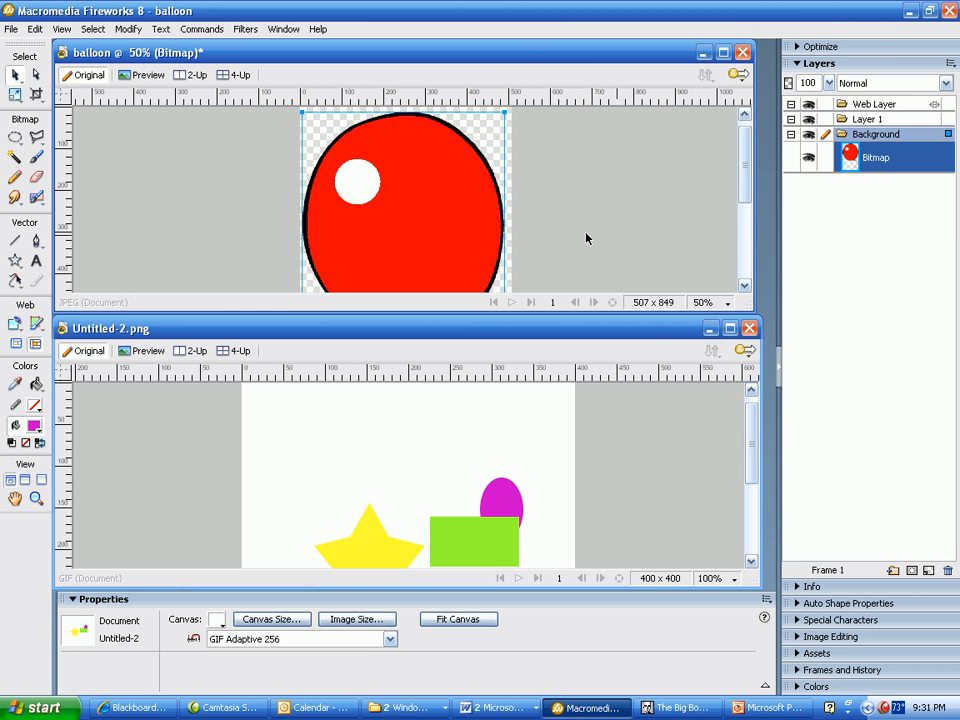
Step: Copy the balloon from its own document onto the Untitled-2.png canvas and maximize the Untitled-2.png window
{"action": "left_click_drag", "start_coordinate": [408, 184], "coordinate": [373, 426]}
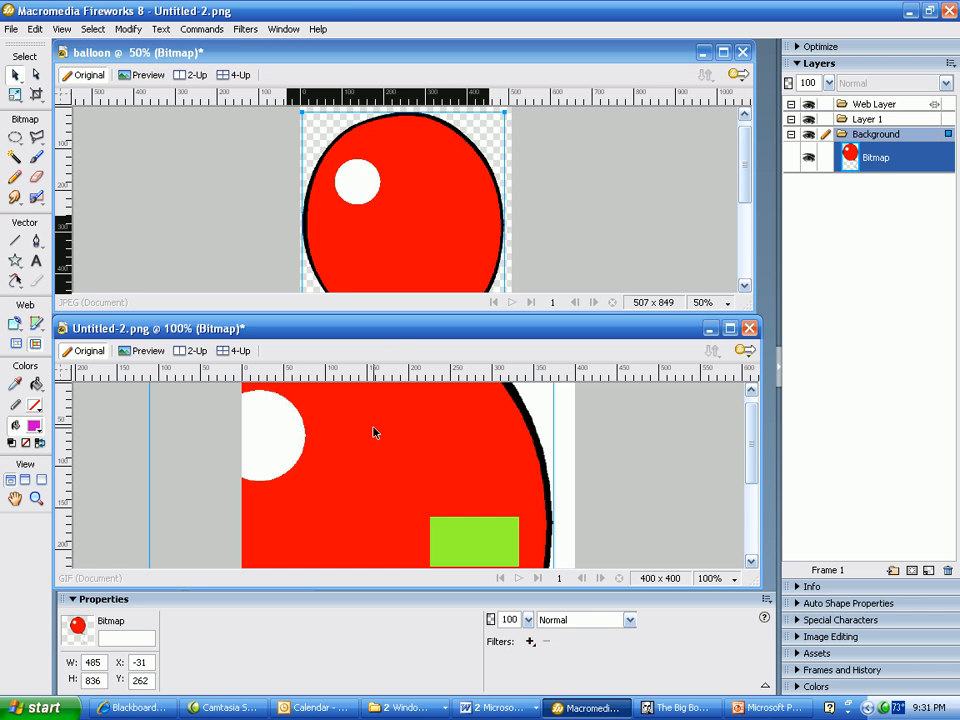
{"action": "left_click", "coordinate": [730, 329]}
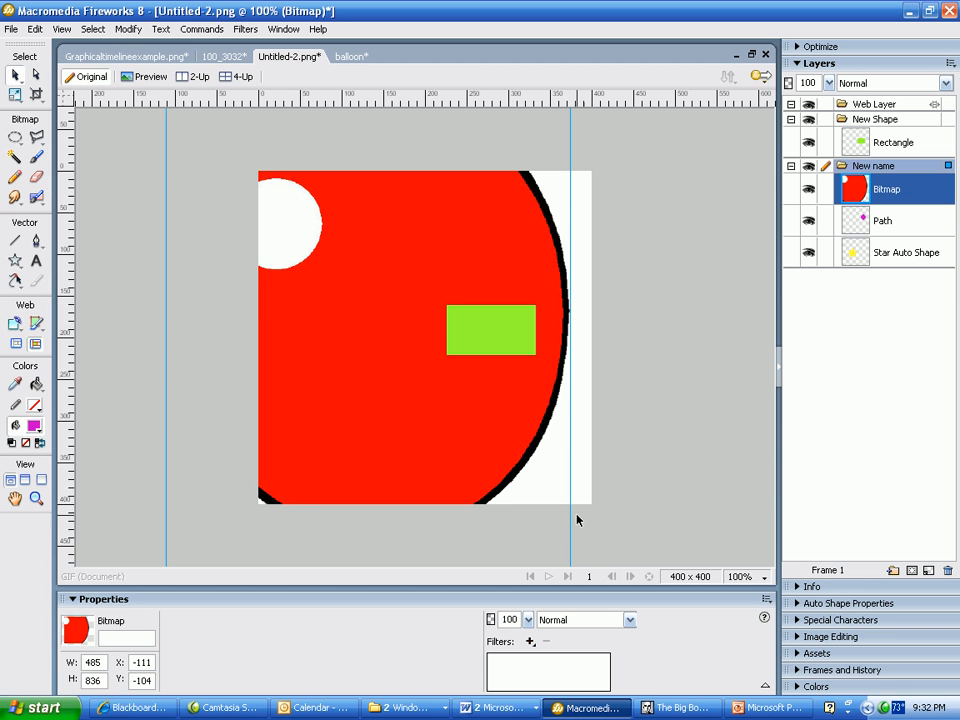
Step: Move the balloon bitmap to about X -53, Y -28, and scale it from its upper-left corner to about 498 by 855 px
{"action": "left_click_drag", "start_coordinate": [334, 357], "coordinate": [369, 394]}
{"action": "mouse_move", "coordinate": [384, 242]}
{"action": "left_mouse_down"}
{"action": "mouse_move", "coordinate": [390, 281]}
{"action": "mouse_move", "coordinate": [401, 249]}
{"action": "left_mouse_up"}
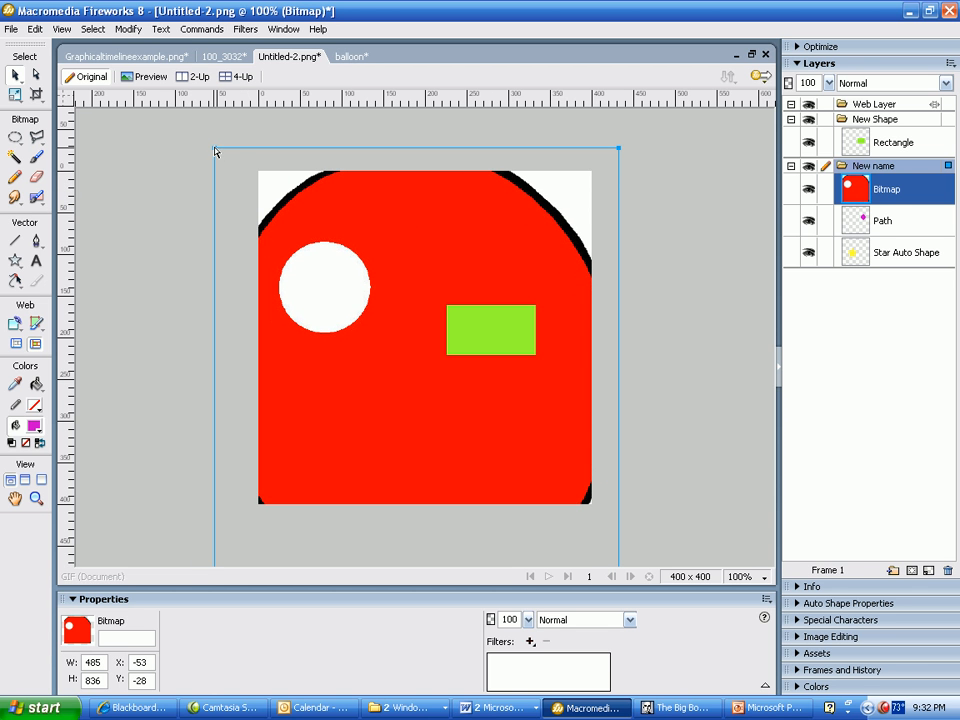
{"action": "mouse_move", "coordinate": [215, 149]}
{"action": "left_mouse_down"}
{"action": "mouse_move", "coordinate": [236, 169]}
{"action": "mouse_move", "coordinate": [204, 137]}
{"action": "left_mouse_up"}
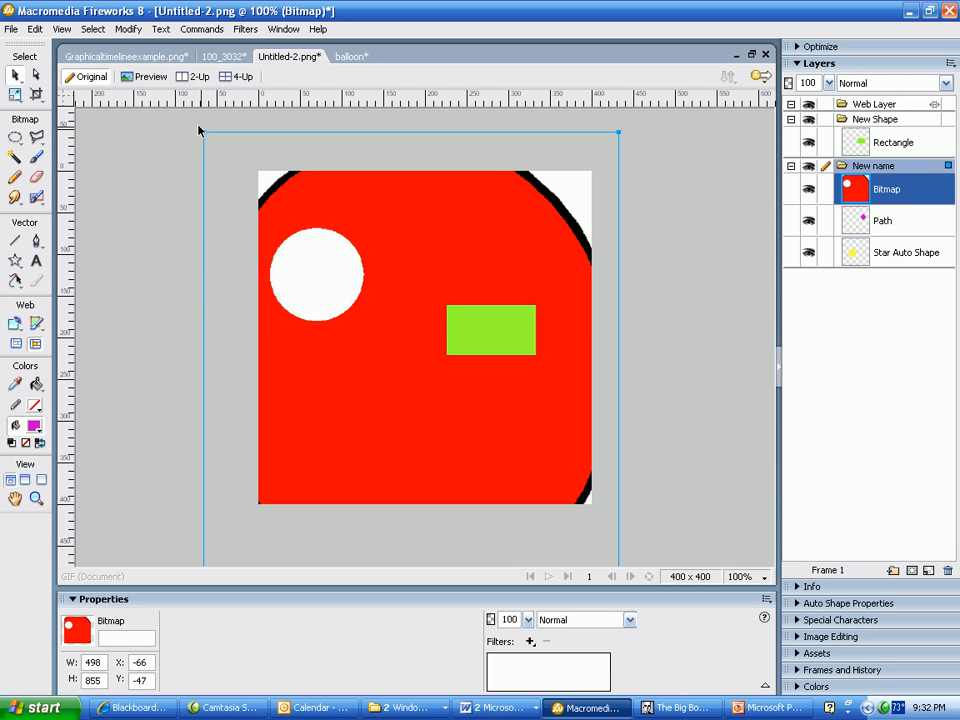
Step: Scale the balloon bitmap down to about 142 by 243 px and move it over the yellow star at about X 73, Y 62
{"action": "left_click_drag", "start_coordinate": [205, 135], "coordinate": [444, 244]}
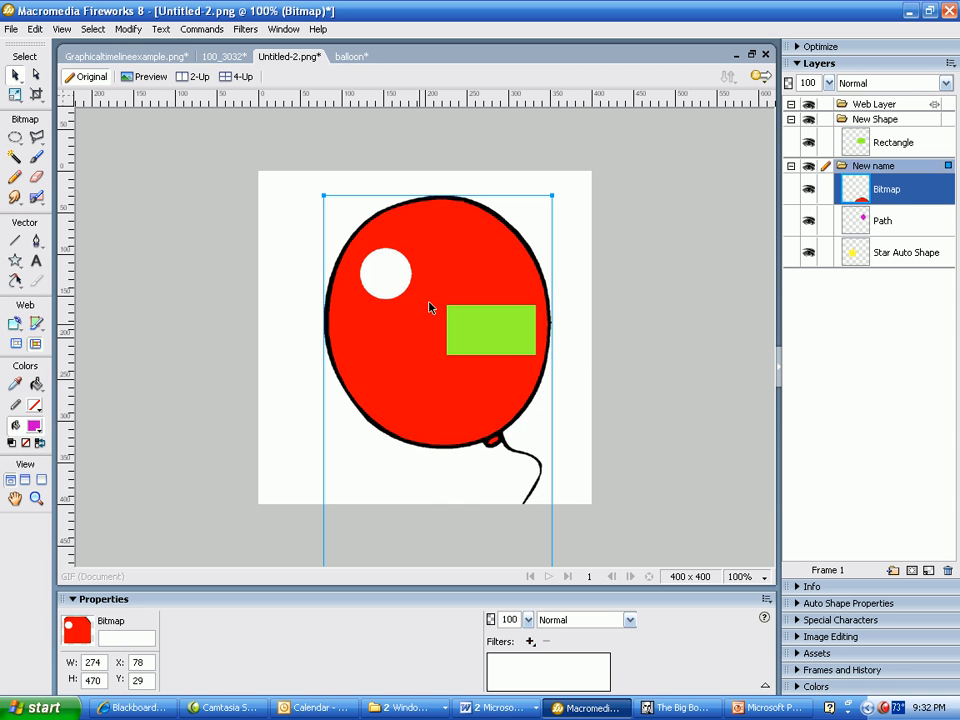
{"action": "left_click_drag", "start_coordinate": [323, 199], "coordinate": [356, 282]}
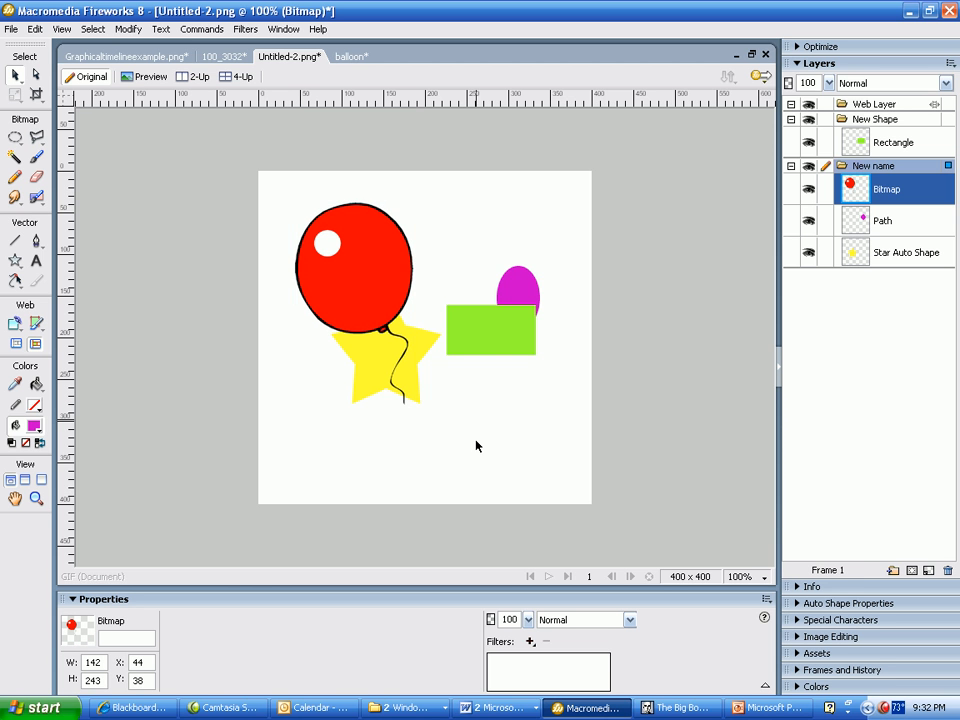
{"action": "left_click", "coordinate": [476, 446]}
{"action": "left_click_drag", "start_coordinate": [369, 296], "coordinate": [393, 322]}
{"action": "left_click", "coordinate": [886, 190]}
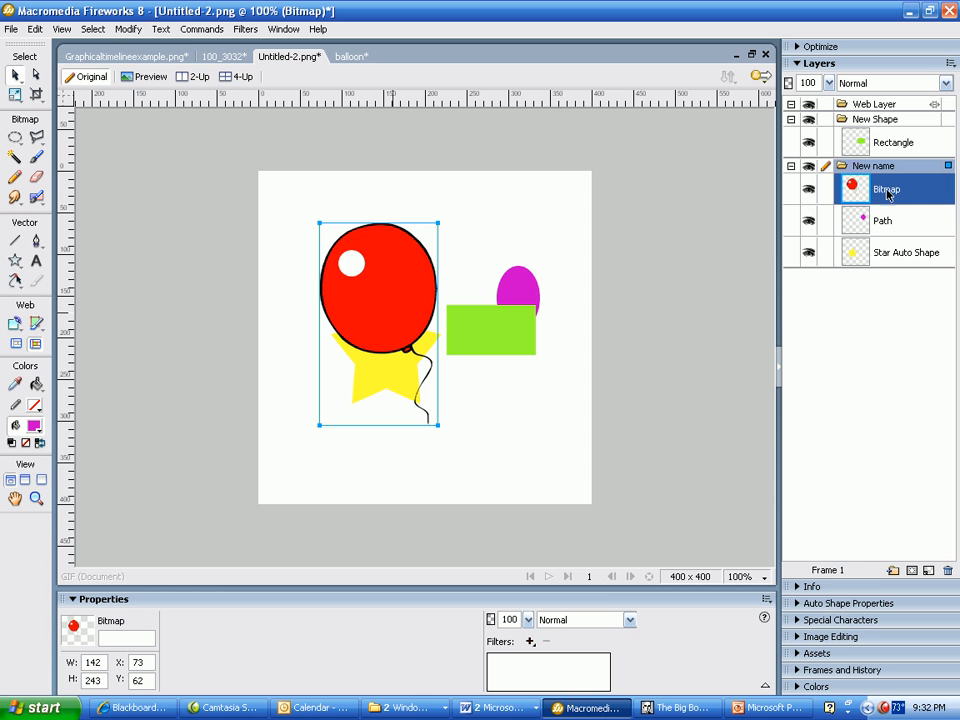
Step: Place the Star Auto Shape above the balloon bitmap in the New name layer, and move the balloon up to about X 69, Y 1
{"action": "left_click_drag", "start_coordinate": [866, 252], "coordinate": [893, 178]}
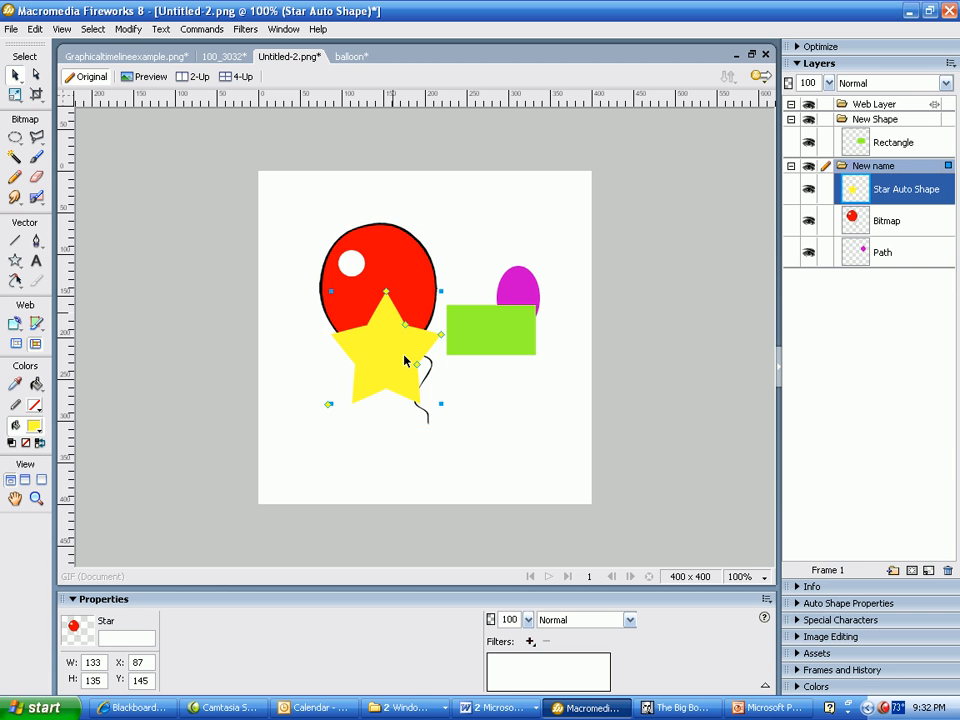
{"action": "left_click_drag", "start_coordinate": [408, 261], "coordinate": [403, 209]}
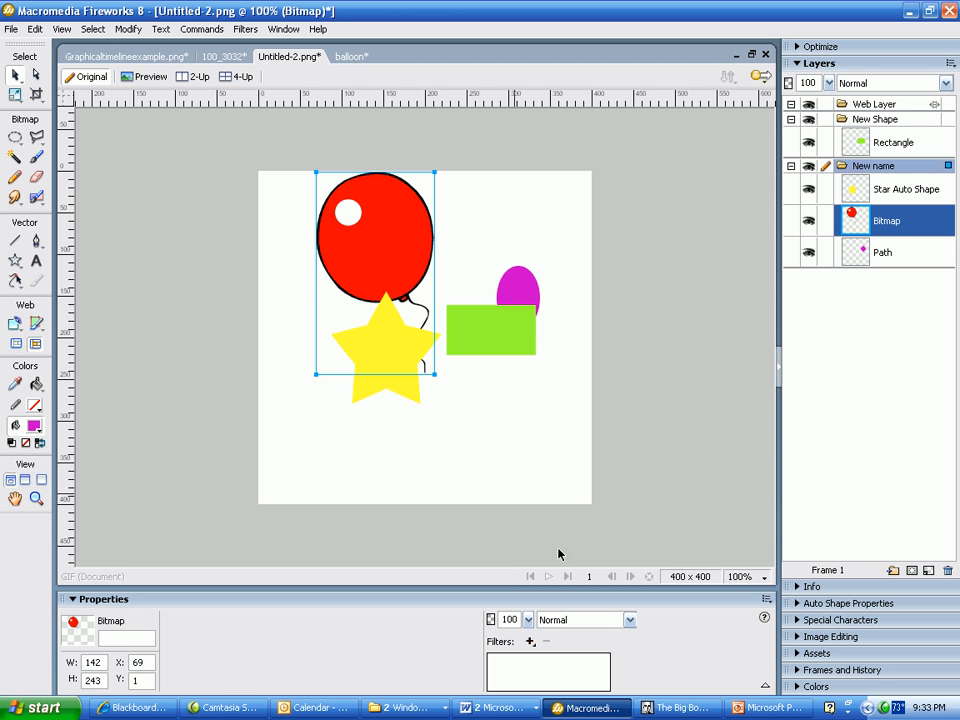
{"action": "left_click", "coordinate": [870, 709]}
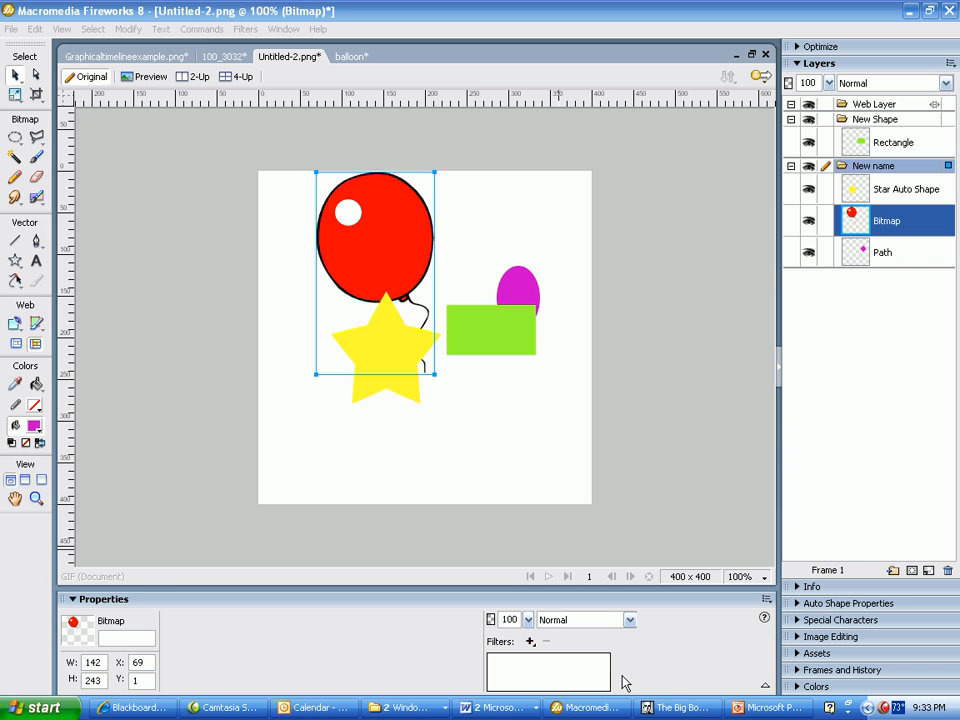